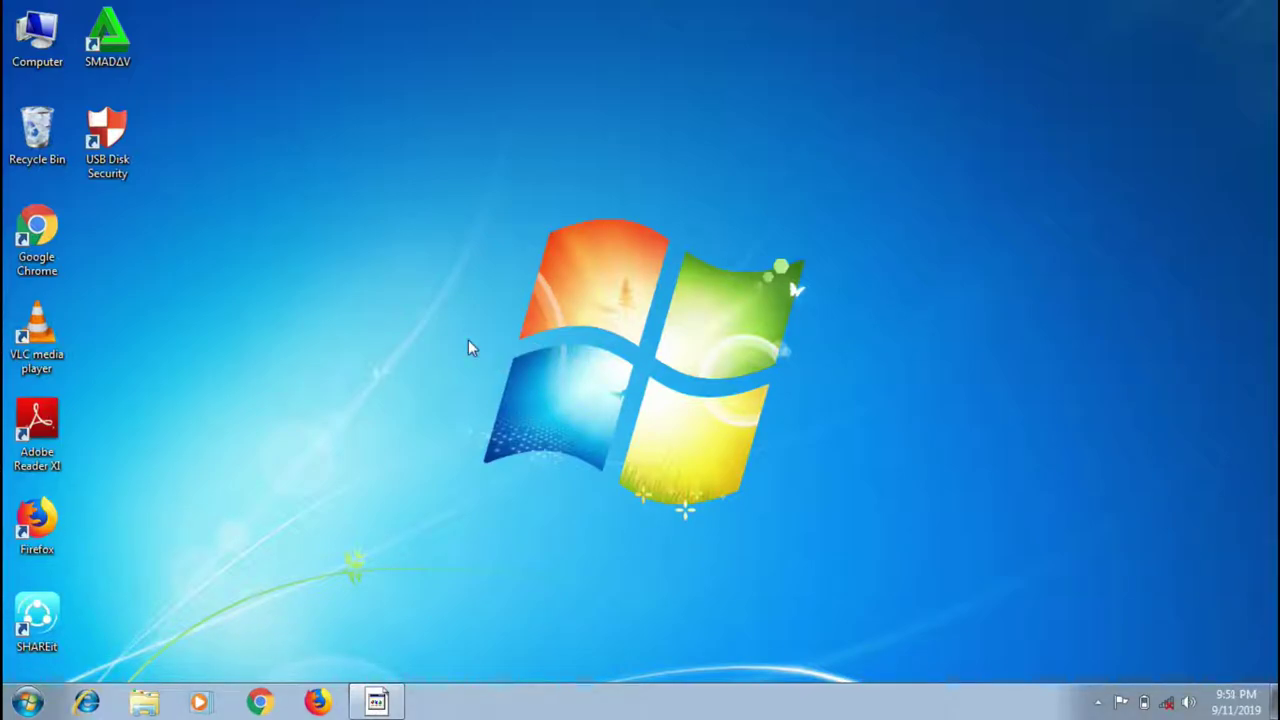
Open Disk Management within the computer's management console
{"action": "right_click", "coordinate": [44, 56]}
{"action": "left_click", "coordinate": [78, 92]}
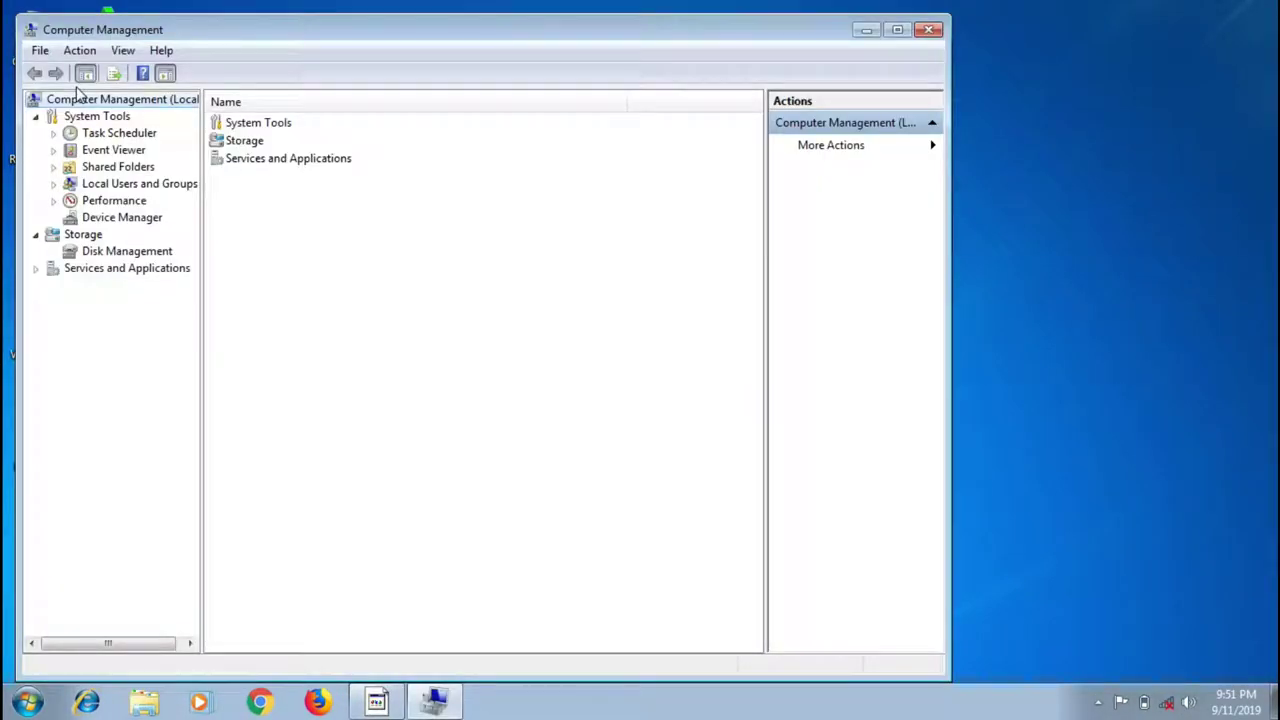
{"action": "left_click", "coordinate": [127, 253]}
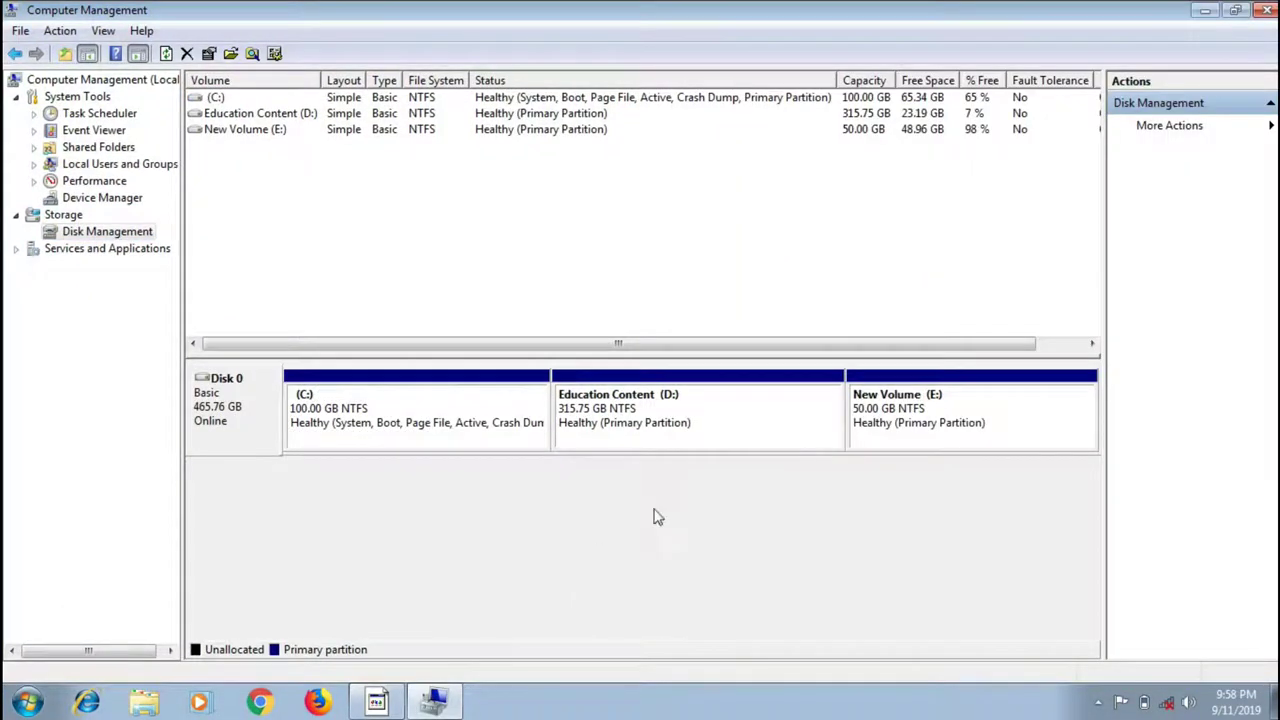
Shrink New Volume (E:) by 25000 MB
{"action": "left_click", "coordinate": [896, 450]}
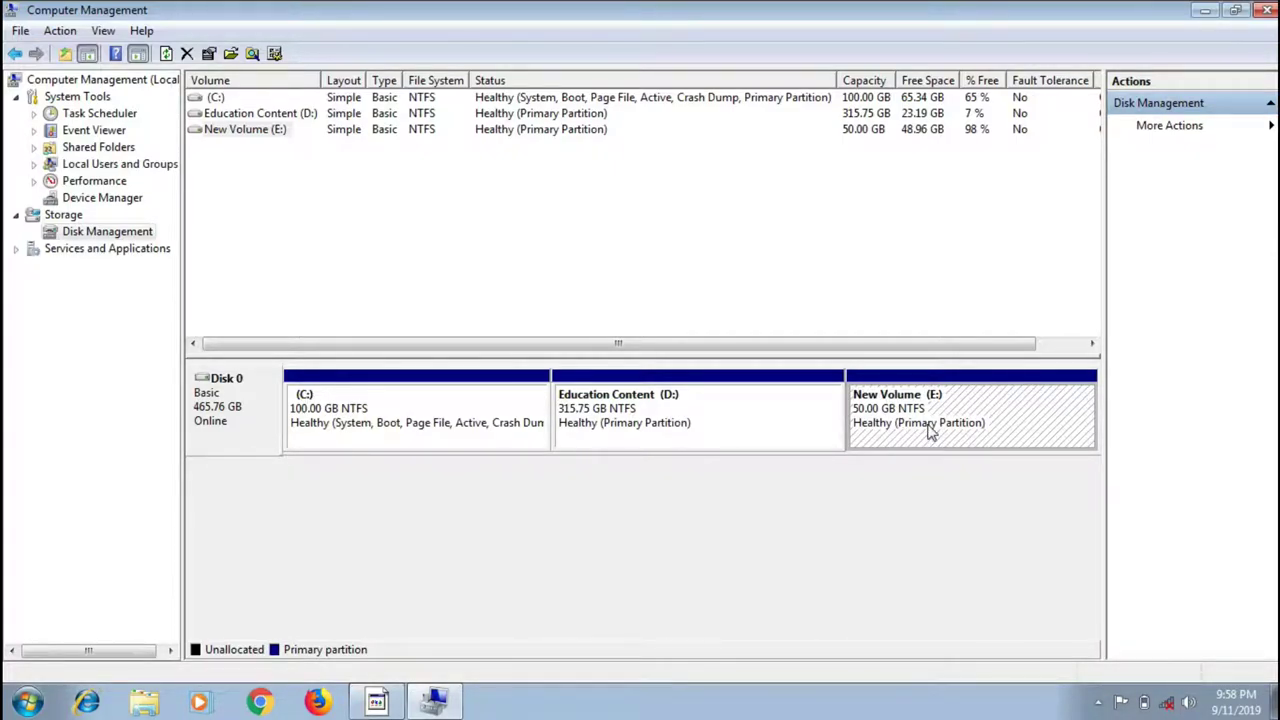
{"action": "right_click", "coordinate": [930, 430]}
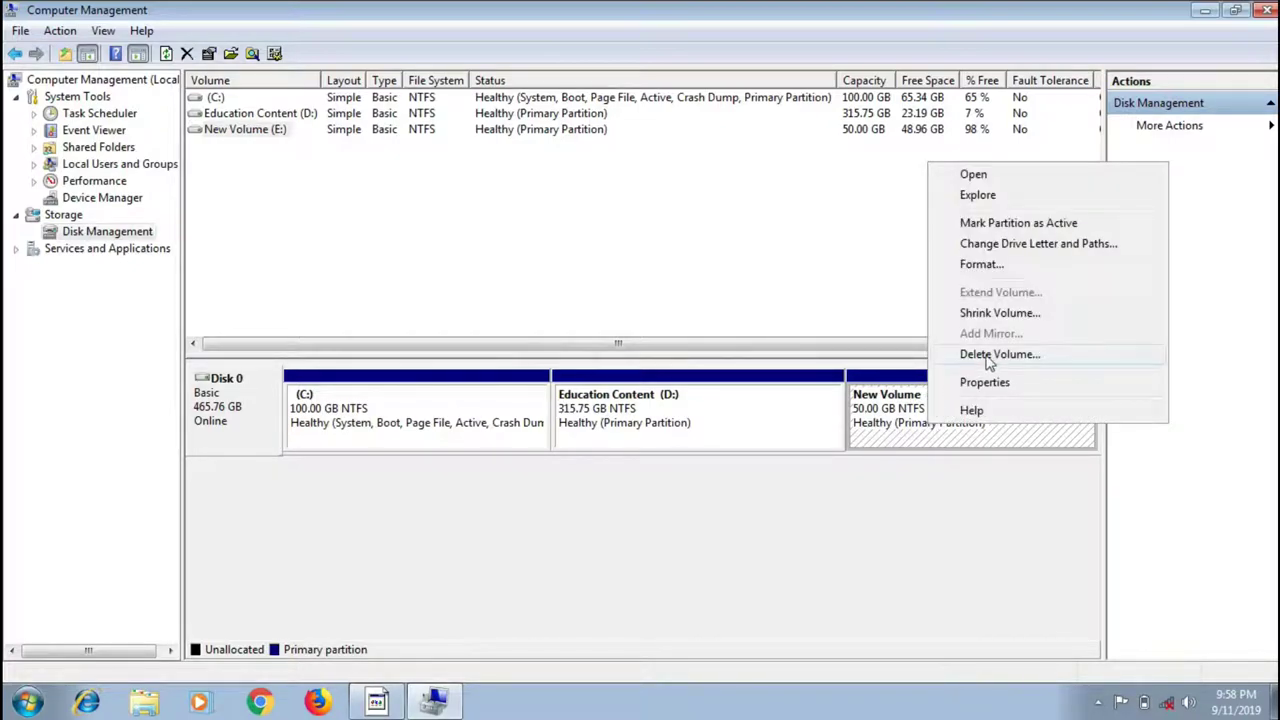
{"action": "left_click", "coordinate": [1000, 313]}
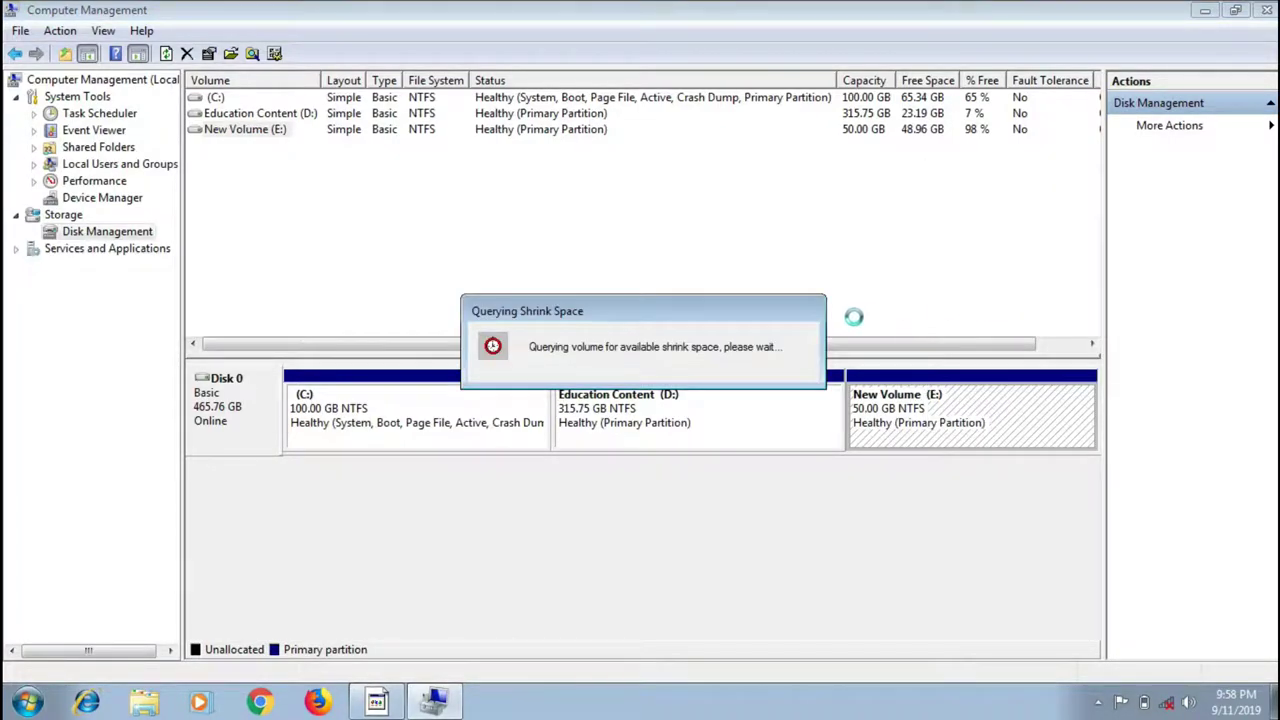
{"action": "key", "text": "BackSpace"}
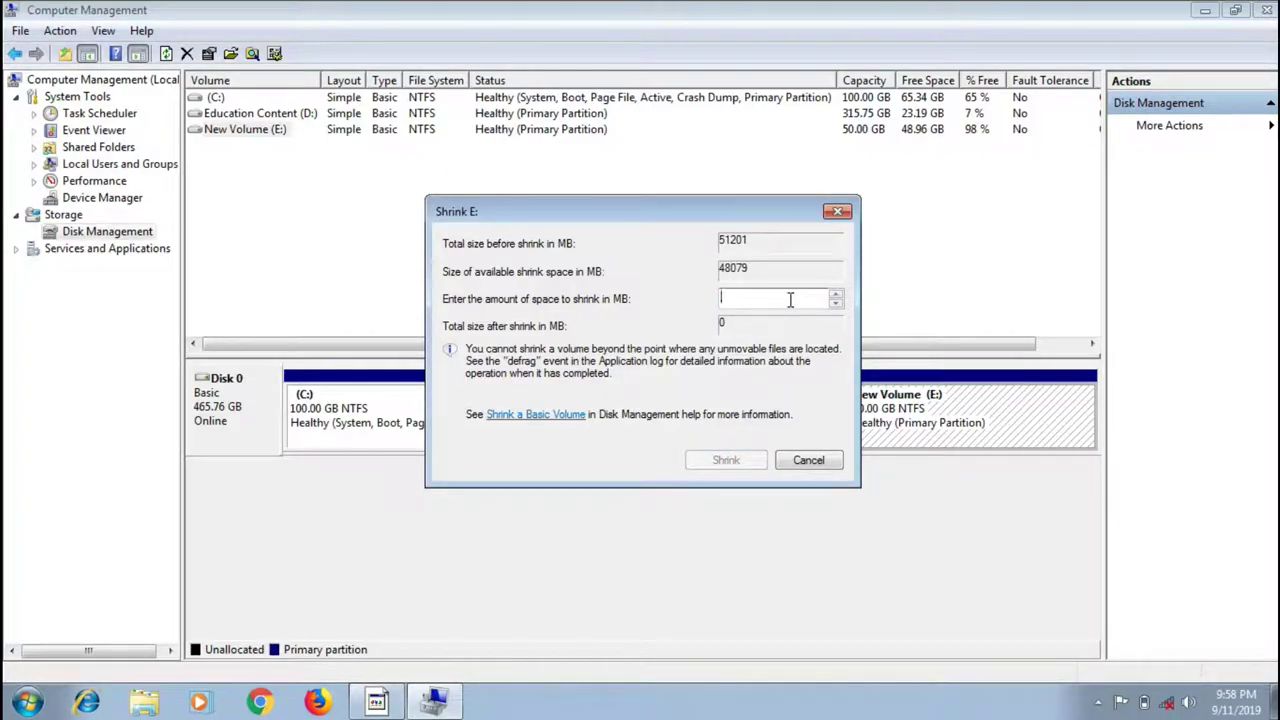
{"action": "type", "text": "25000"}
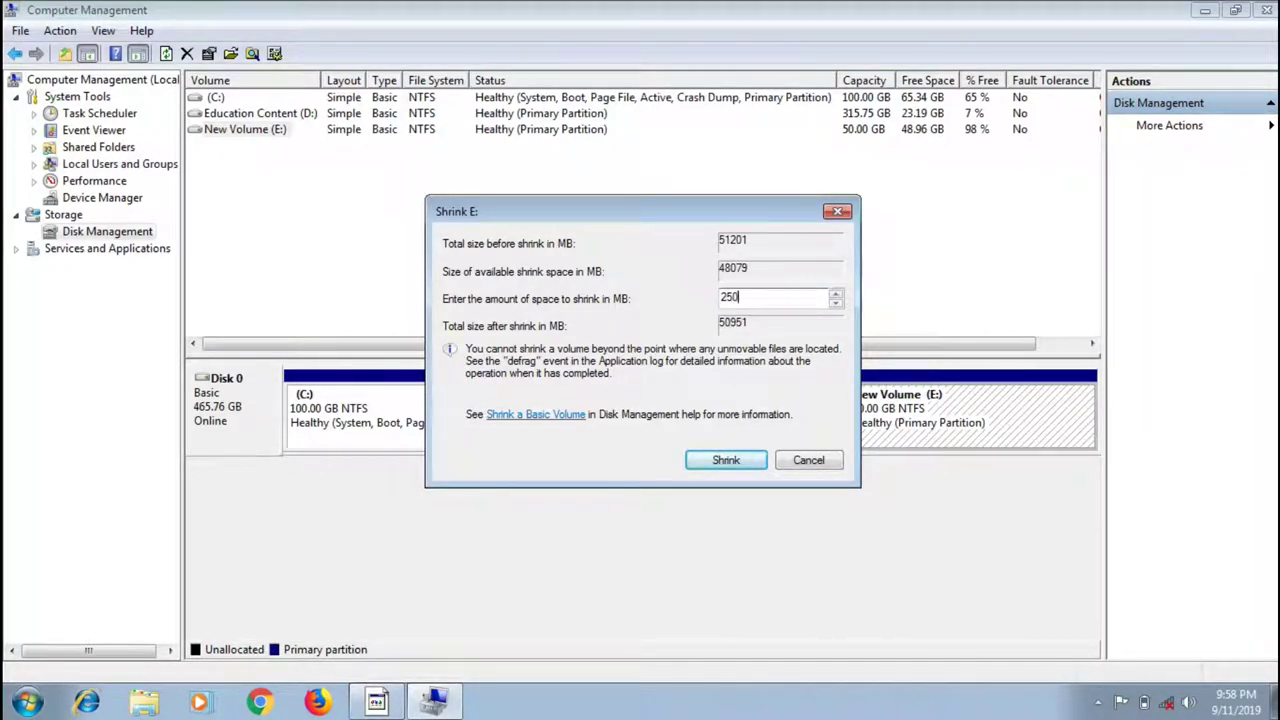
{"action": "left_click", "coordinate": [726, 461]}
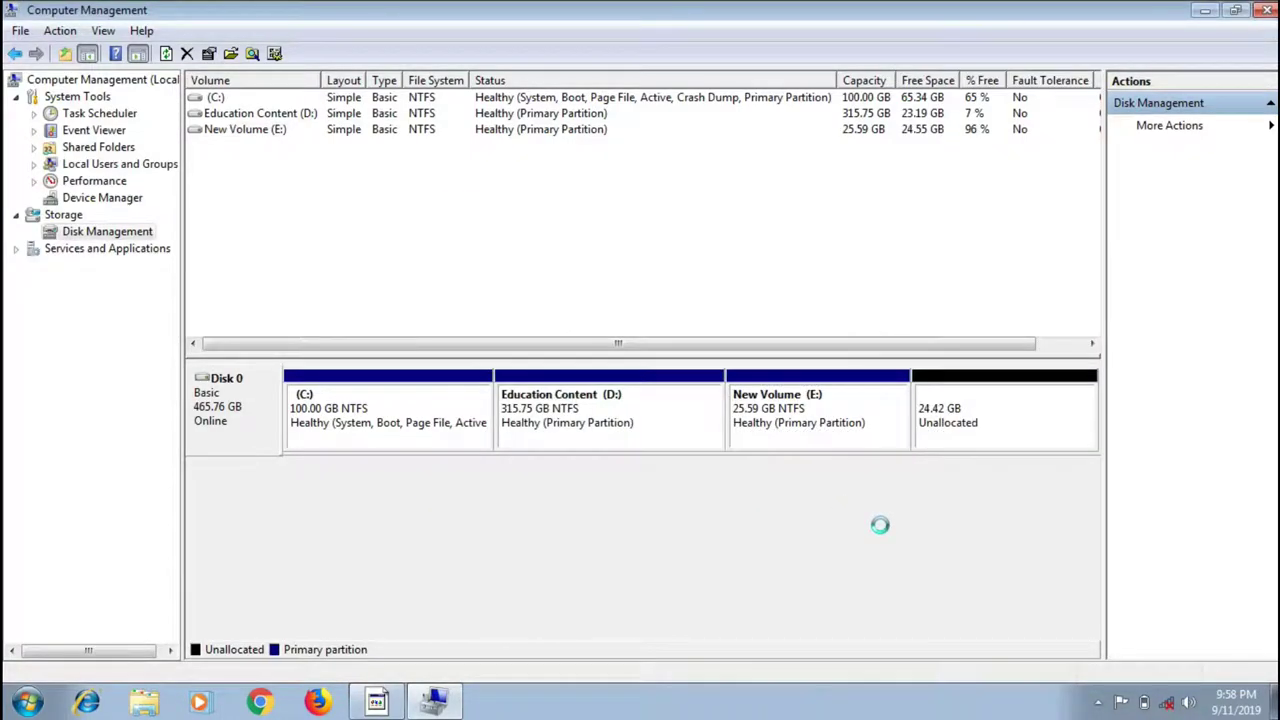
Create a 25000 MB simple volume in the unallocated space with the default wizard settings and dismiss the drive scan notice
{"action": "left_click", "coordinate": [962, 432]}
{"action": "right_click", "coordinate": [961, 426]}
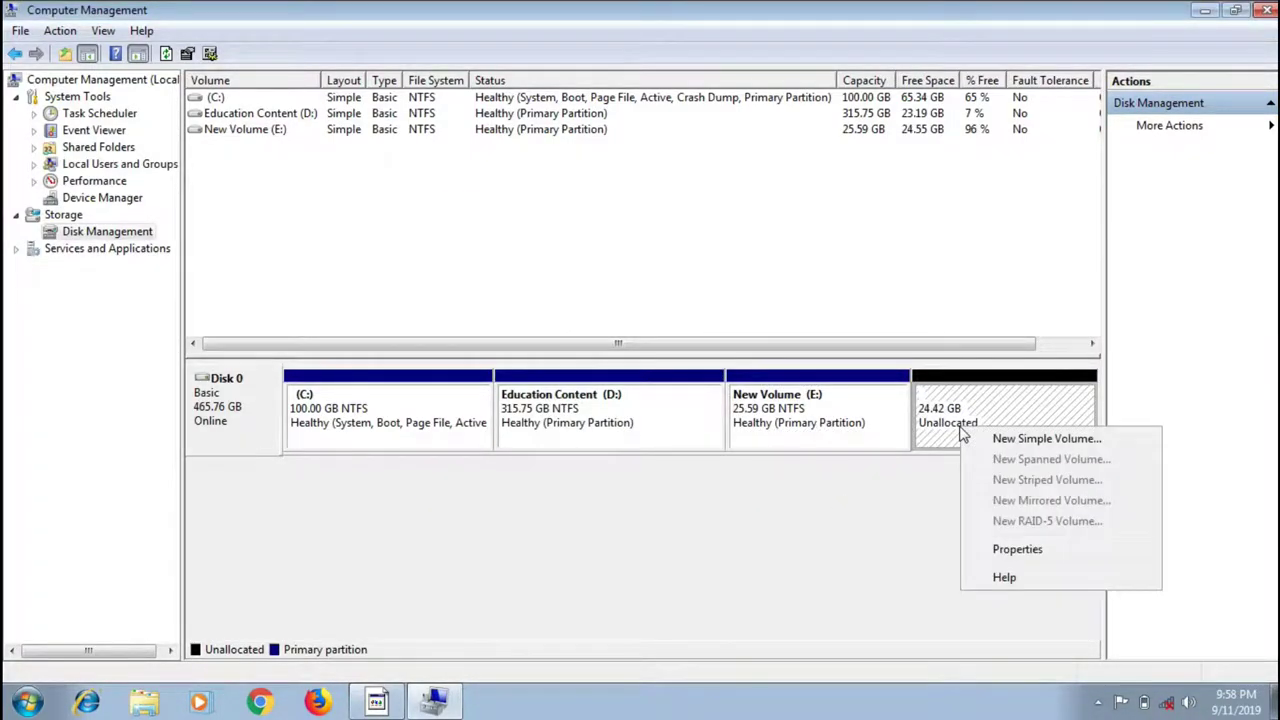
{"action": "left_click", "coordinate": [1018, 441]}
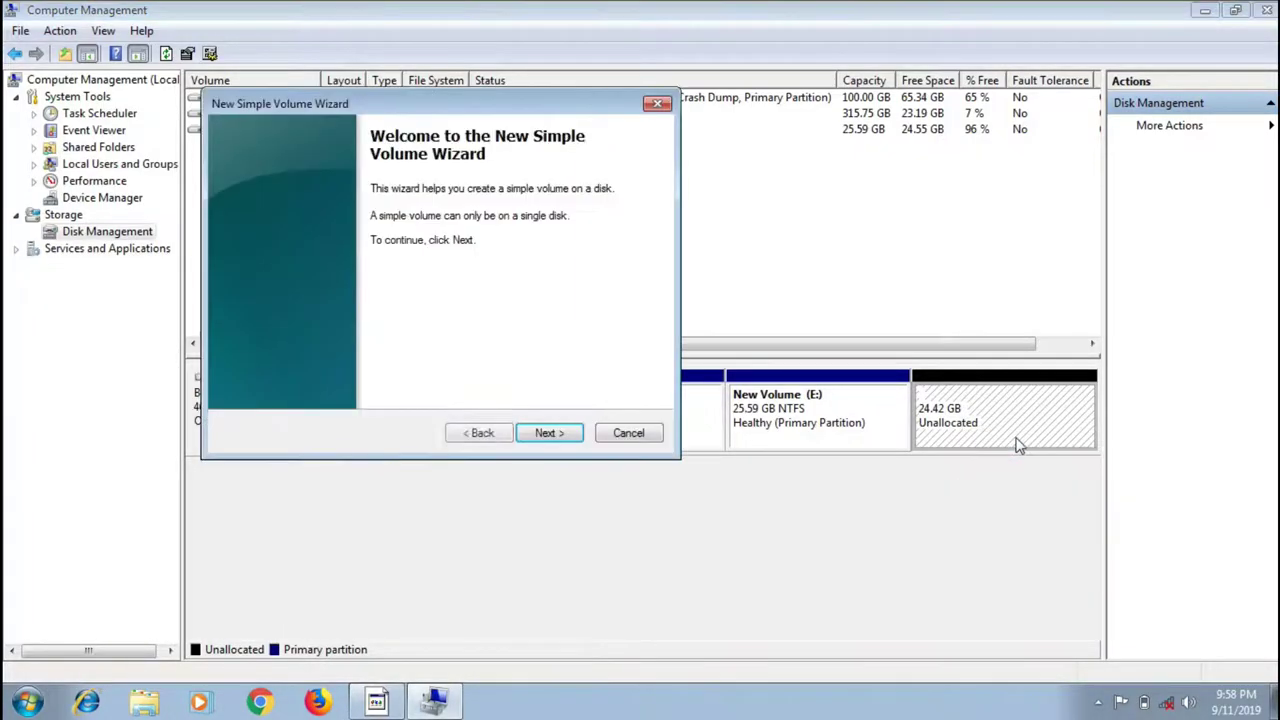
{"action": "left_click", "coordinate": [549, 433]}
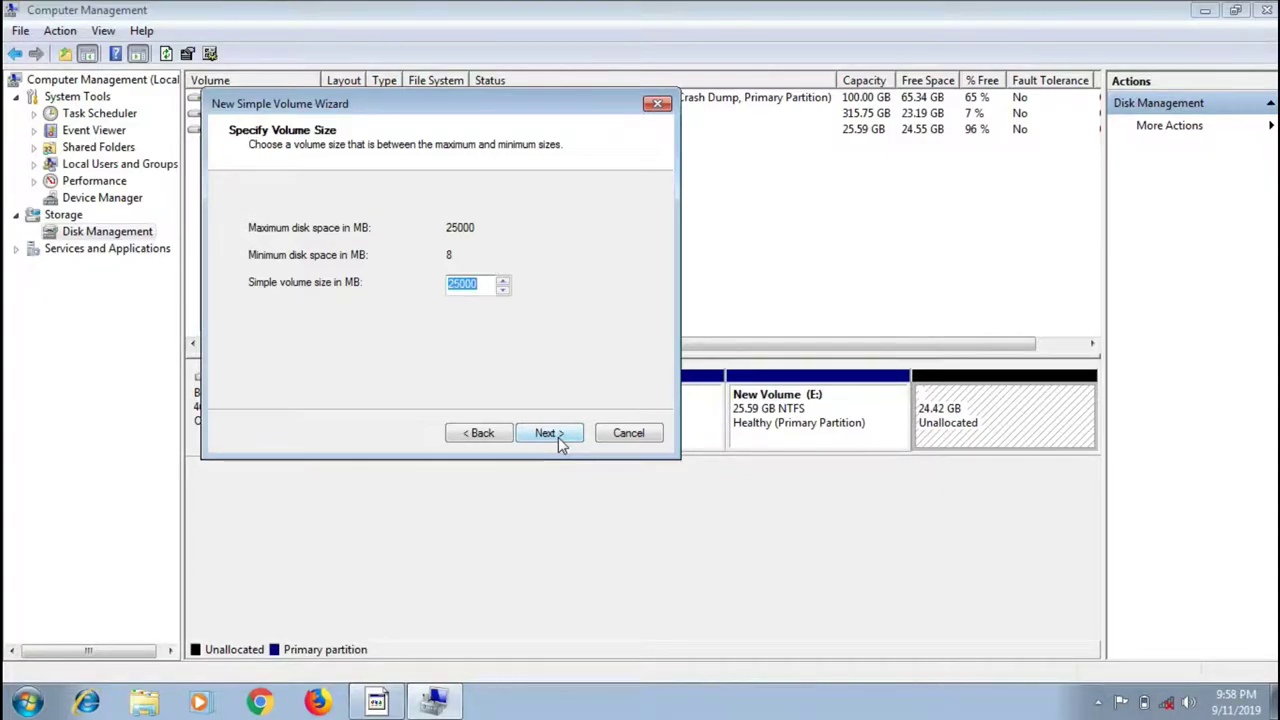
{"action": "left_click", "coordinate": [559, 441]}
{"action": "left_click", "coordinate": [559, 441]}
{"action": "left_click", "coordinate": [559, 441]}
{"action": "left_click", "coordinate": [557, 436]}
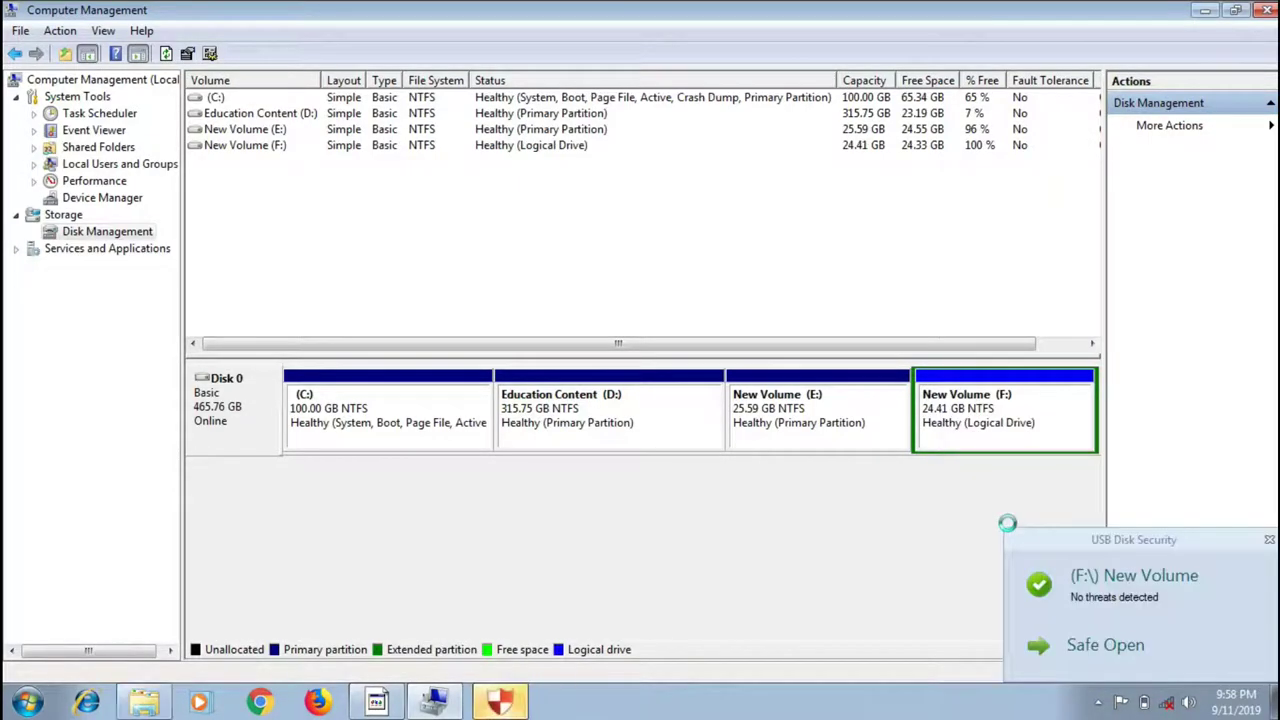
{"action": "left_click", "coordinate": [1268, 540]}
Shrink New Volume (F:) by 10000 MB
{"action": "right_click", "coordinate": [1002, 432]}
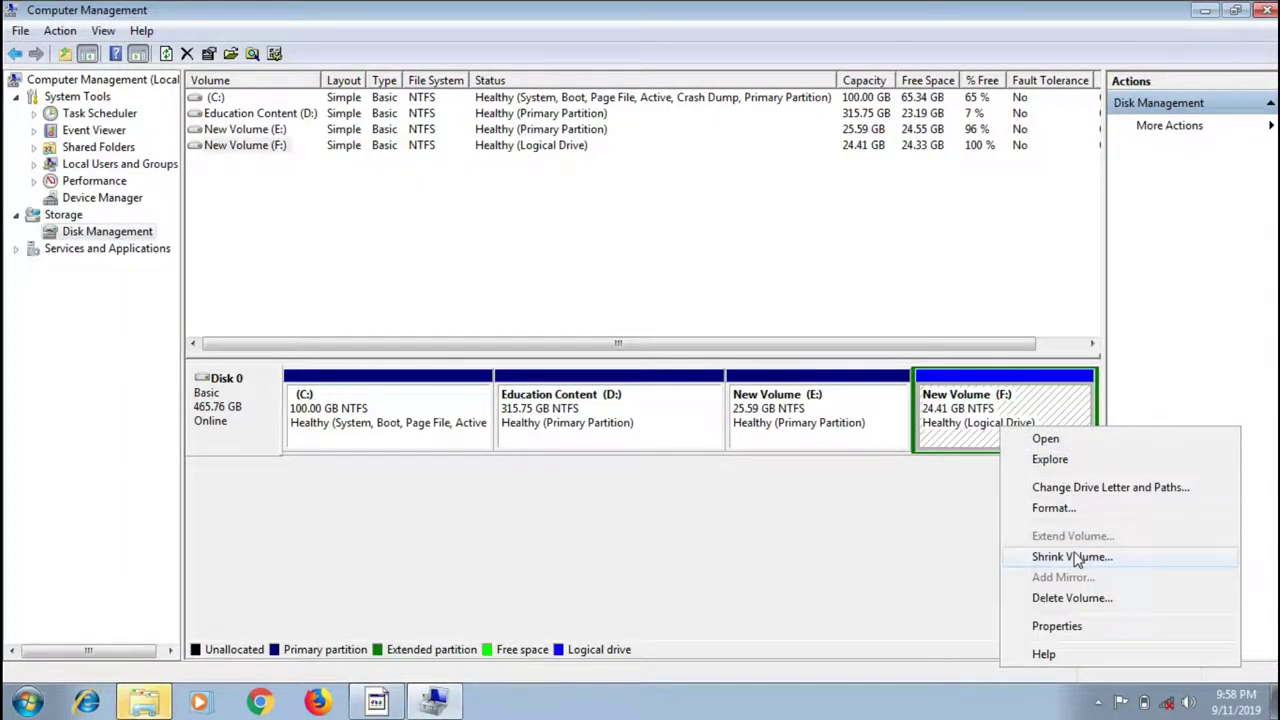
{"action": "left_click", "coordinate": [1072, 556]}
{"action": "key", "text": "BackSpace"}
{"action": "type", "text": "1000"}
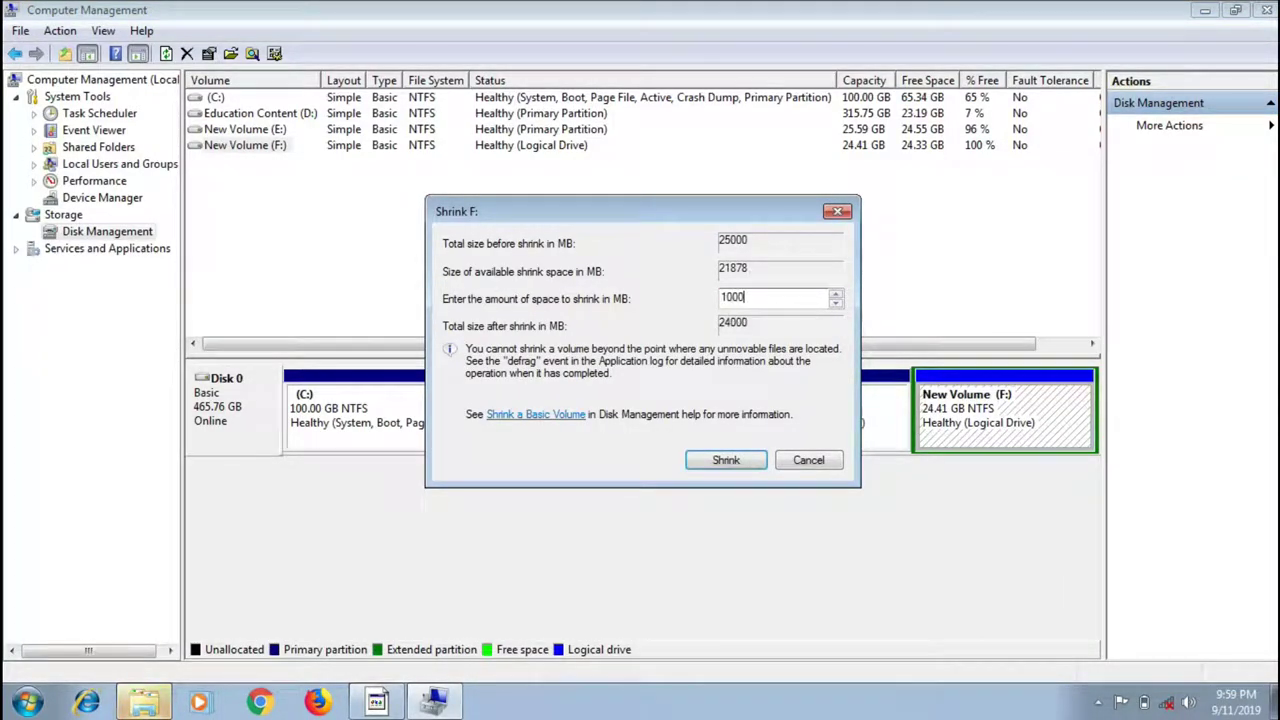
{"action": "left_click", "coordinate": [753, 469]}
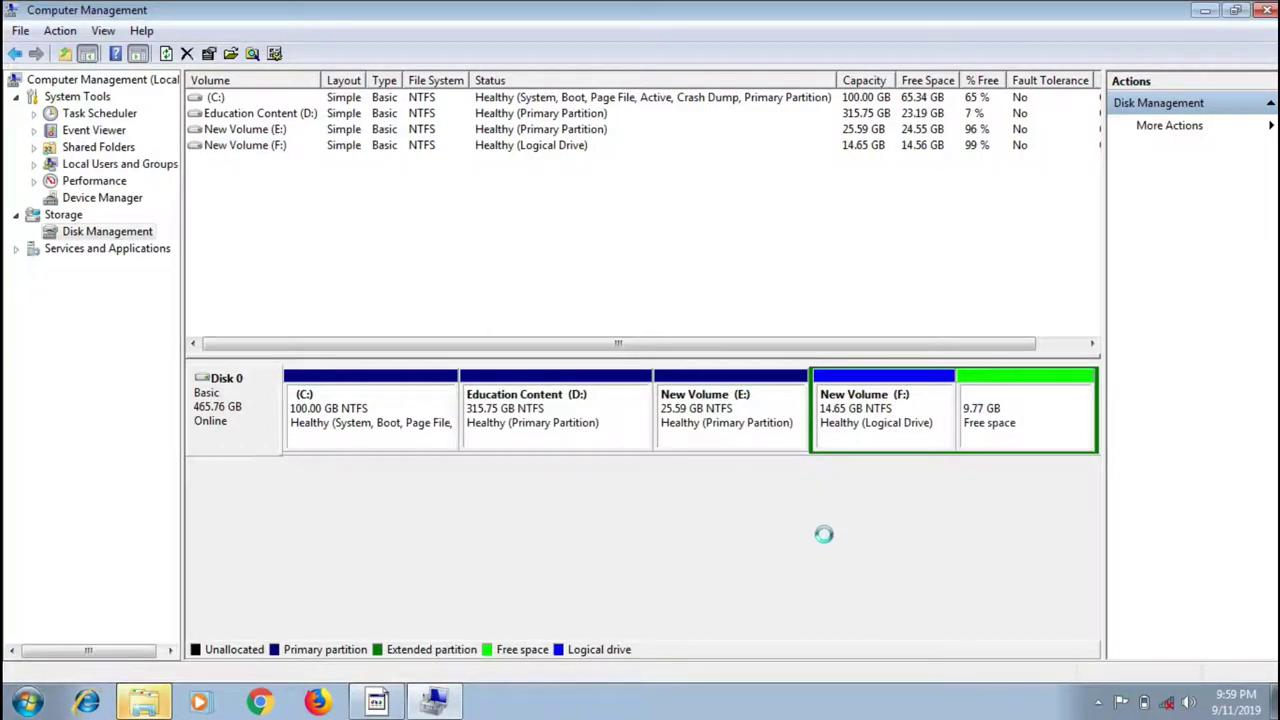
Create a 9999 MB NTFS simple volume with drive letter G: in the free space and dismiss the drive scan notice
{"action": "left_click", "coordinate": [1006, 440]}
{"action": "right_click", "coordinate": [1006, 440]}
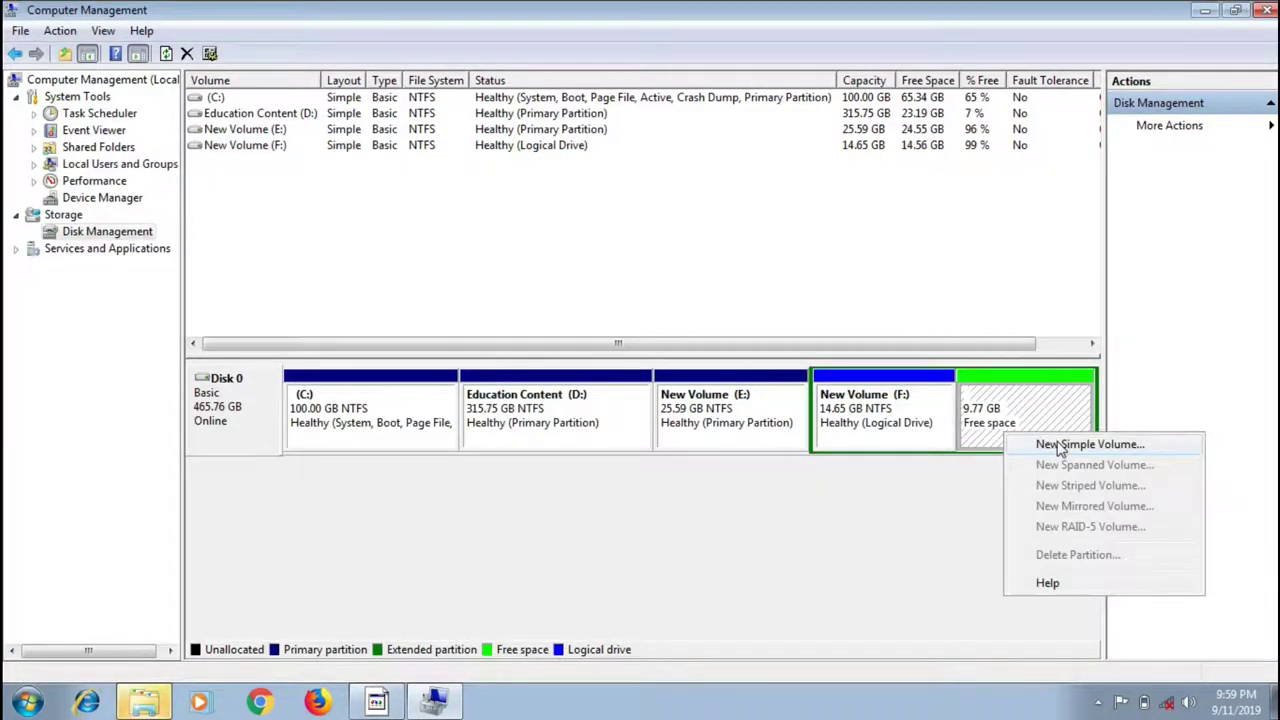
{"action": "left_click", "coordinate": [1050, 444]}
{"action": "left_click", "coordinate": [571, 437]}
{"action": "left_click", "coordinate": [571, 437]}
{"action": "left_click", "coordinate": [571, 437]}
{"action": "left_click", "coordinate": [571, 437]}
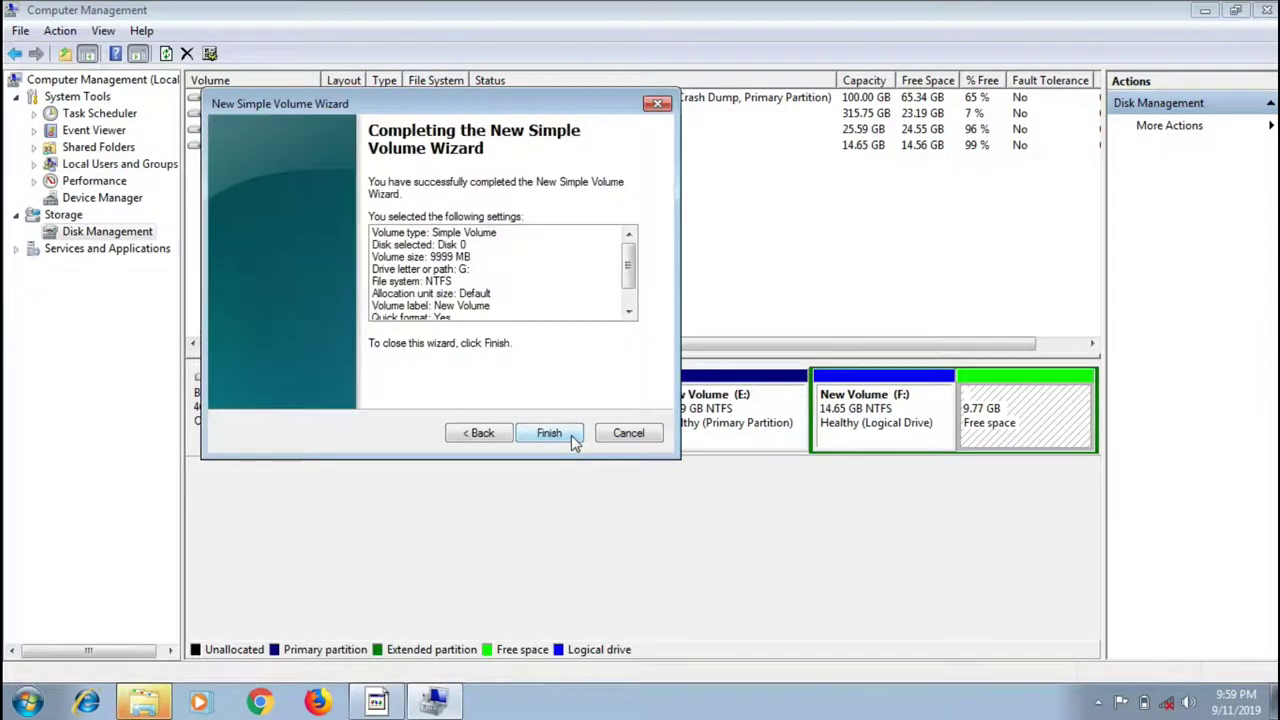
{"action": "left_click", "coordinate": [571, 437]}
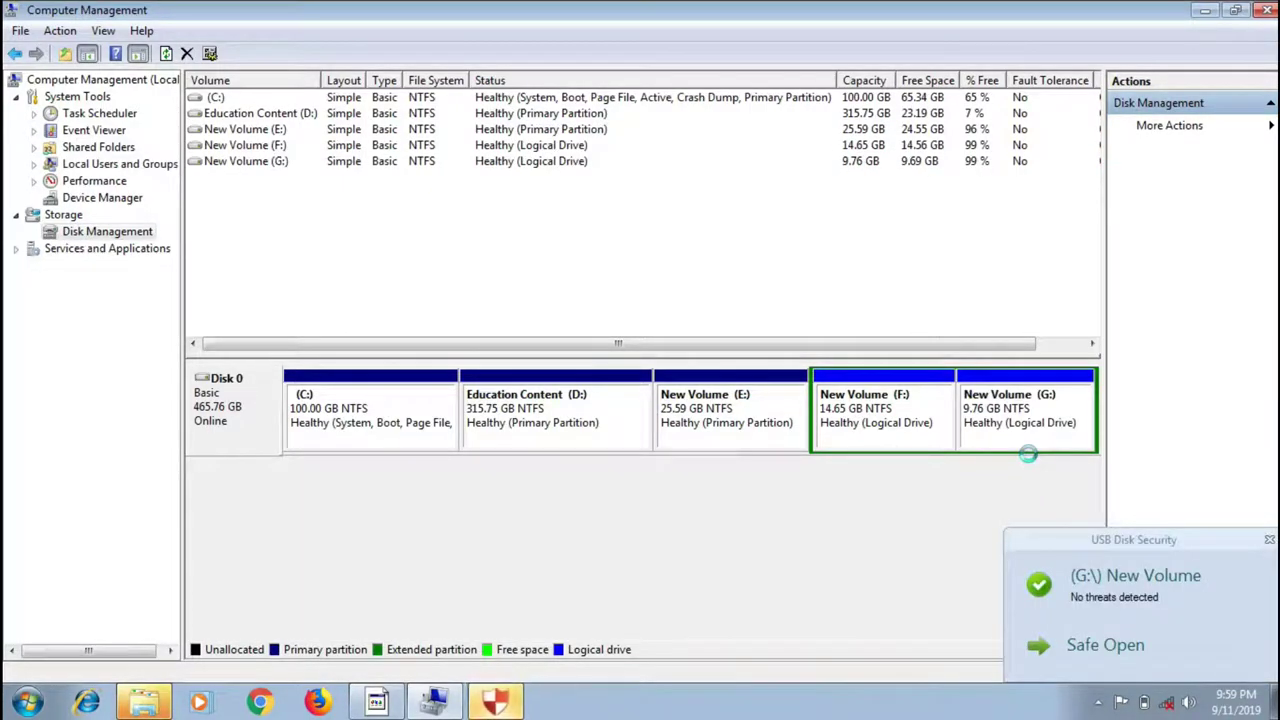
{"action": "left_click", "coordinate": [1268, 539]}
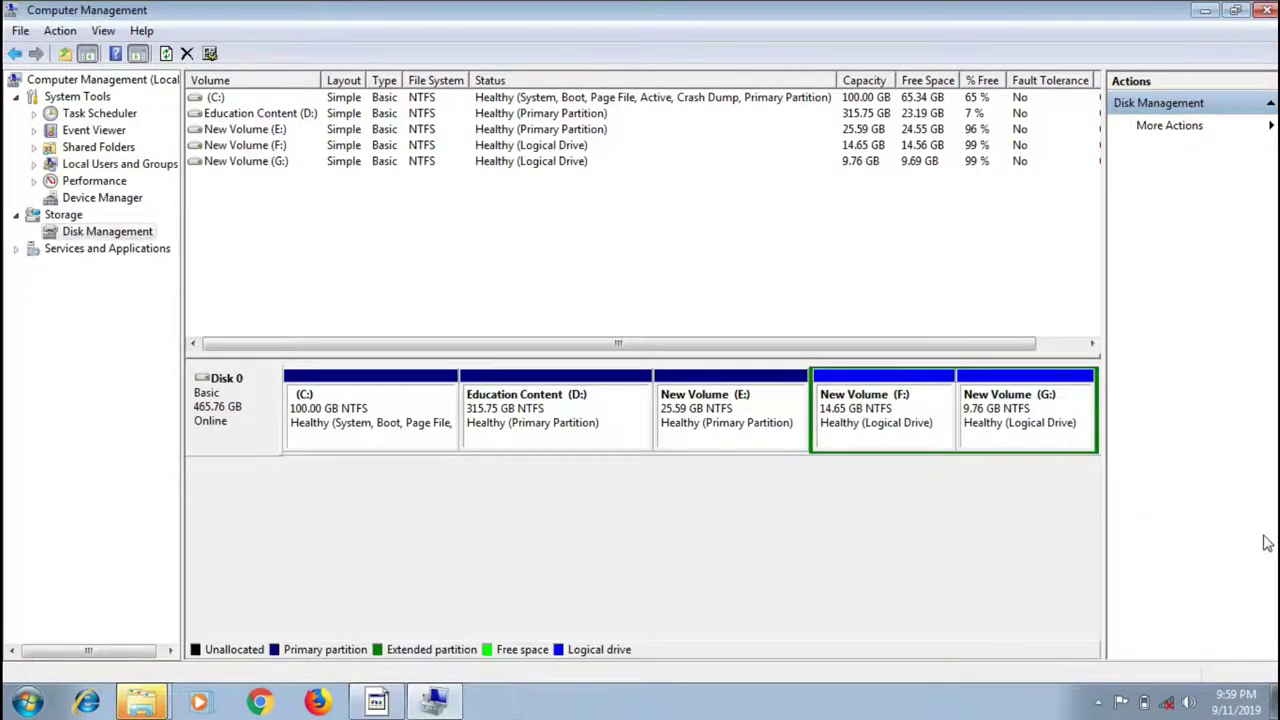
Clear the open windows off the desktop and check the contents of the new F: and G: volumes in Computer
{"action": "left_click", "coordinate": [1205, 10]}
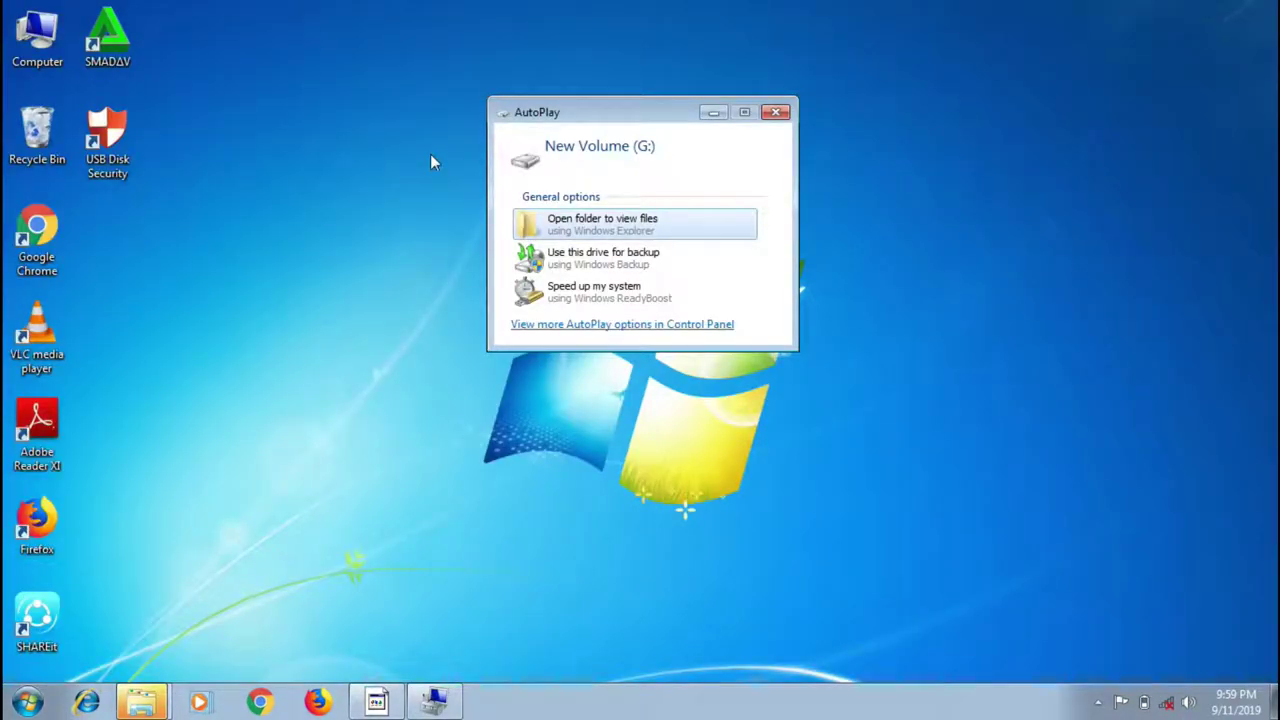
{"action": "left_click", "coordinate": [775, 114]}
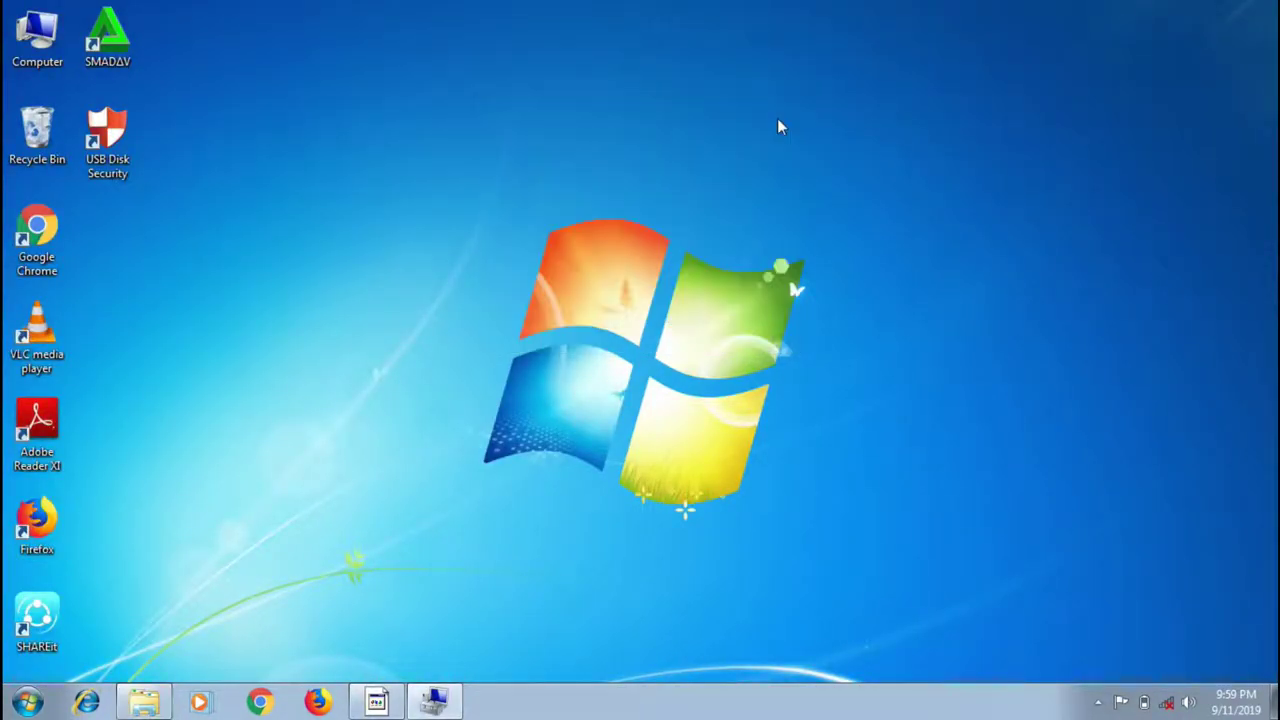
{"action": "double_click", "coordinate": [5, 25]}
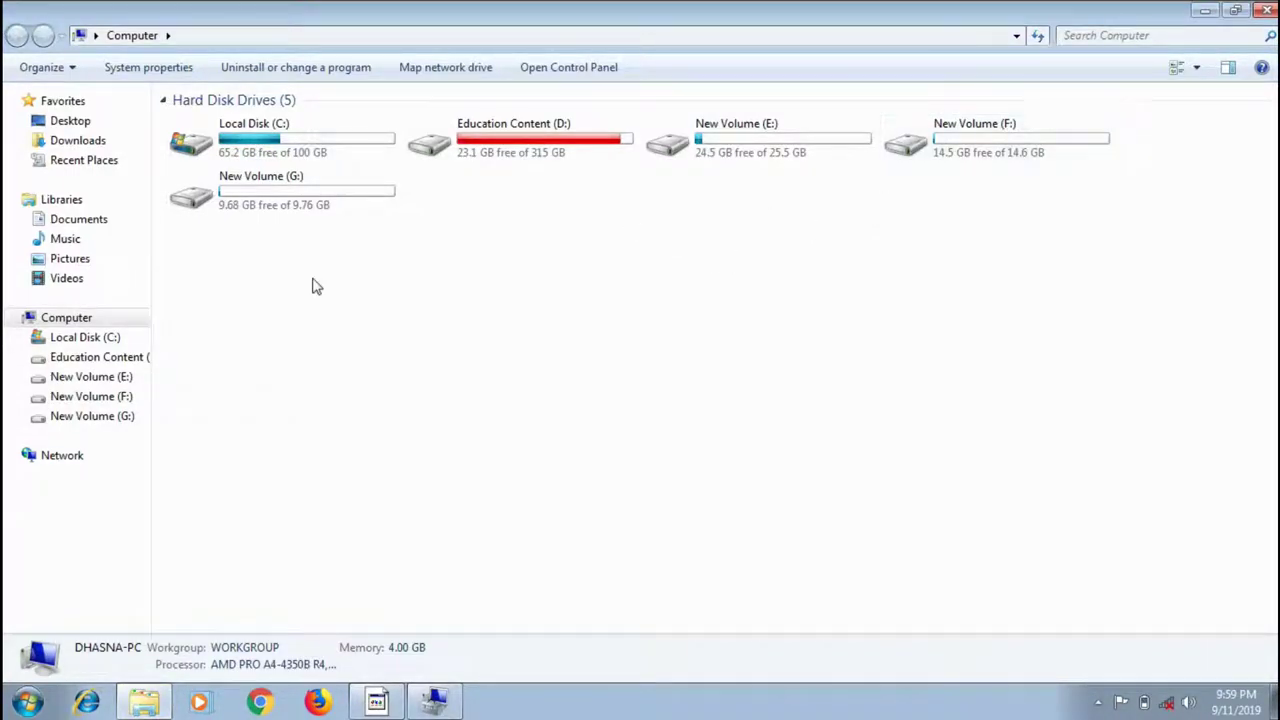
{"action": "double_click", "coordinate": [1055, 135]}
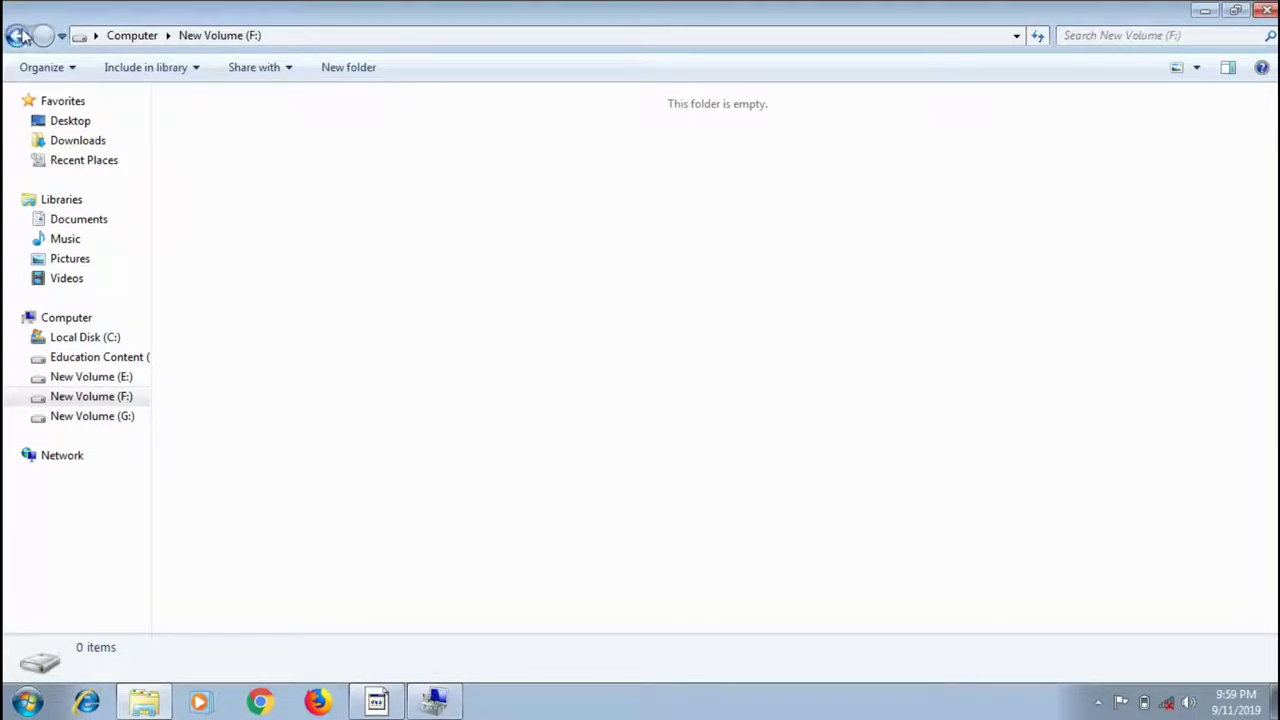
{"action": "left_click", "coordinate": [17, 35]}
{"action": "double_click", "coordinate": [276, 216]}
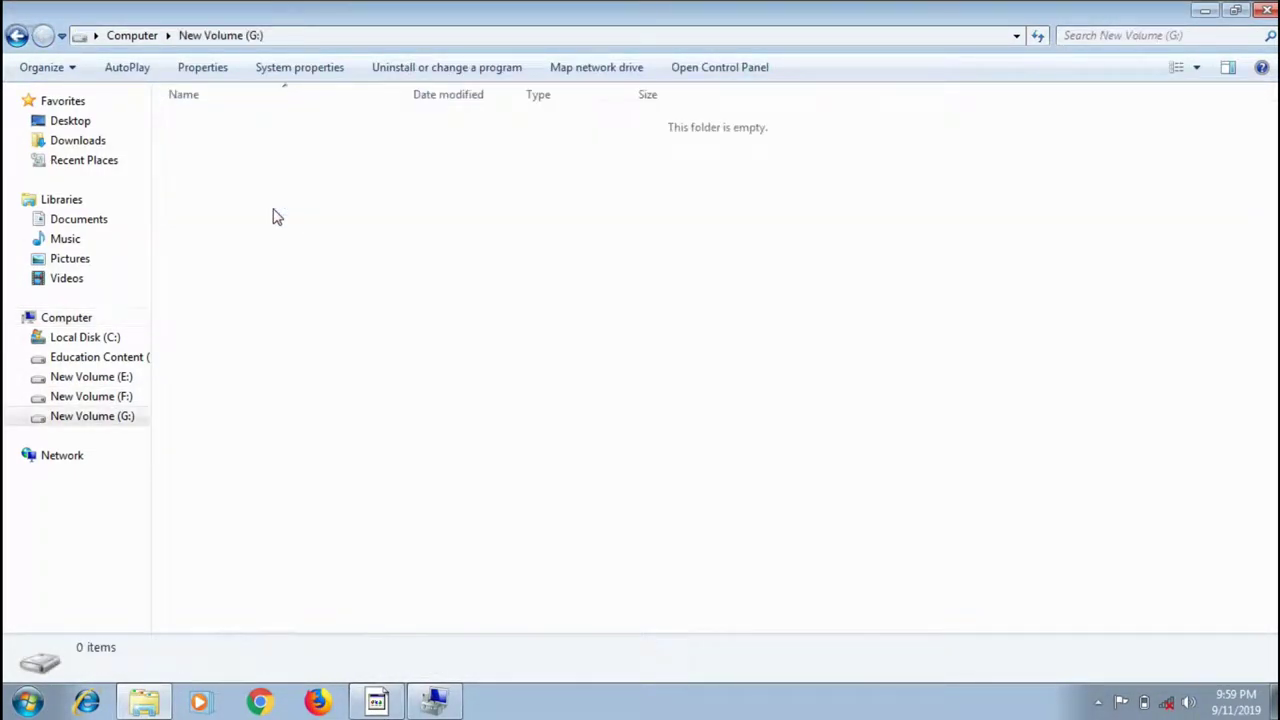
{"action": "left_click", "coordinate": [15, 35]}
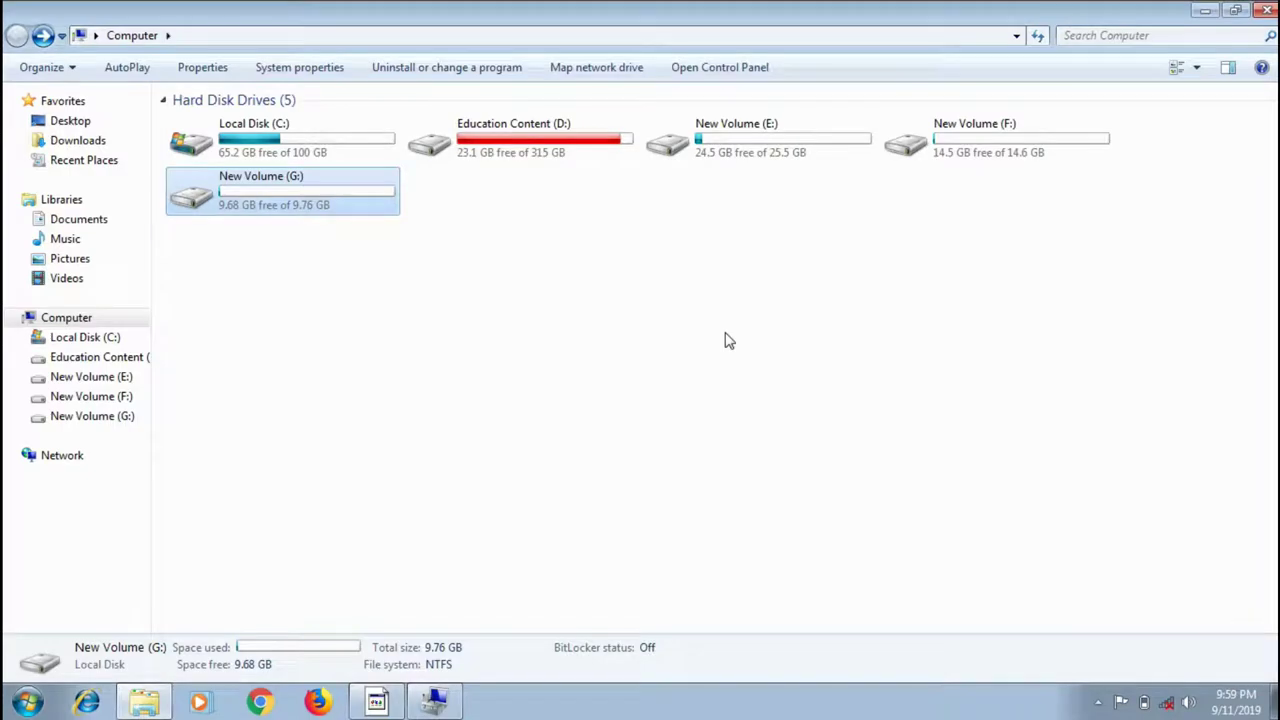
Copy the Tamil album song video from Education Content (D:) into New Volume (F:)
{"action": "double_click", "coordinate": [582, 152]}
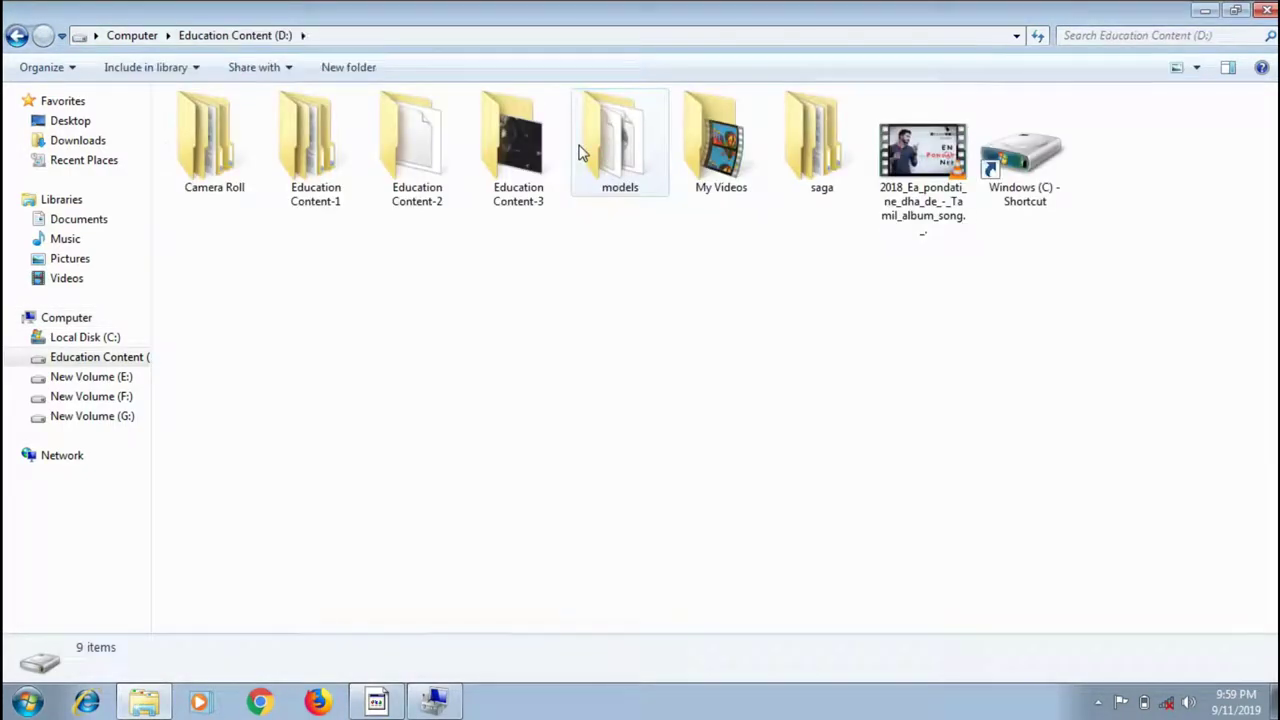
{"action": "left_click", "coordinate": [900, 190]}
{"action": "right_click", "coordinate": [902, 190]}
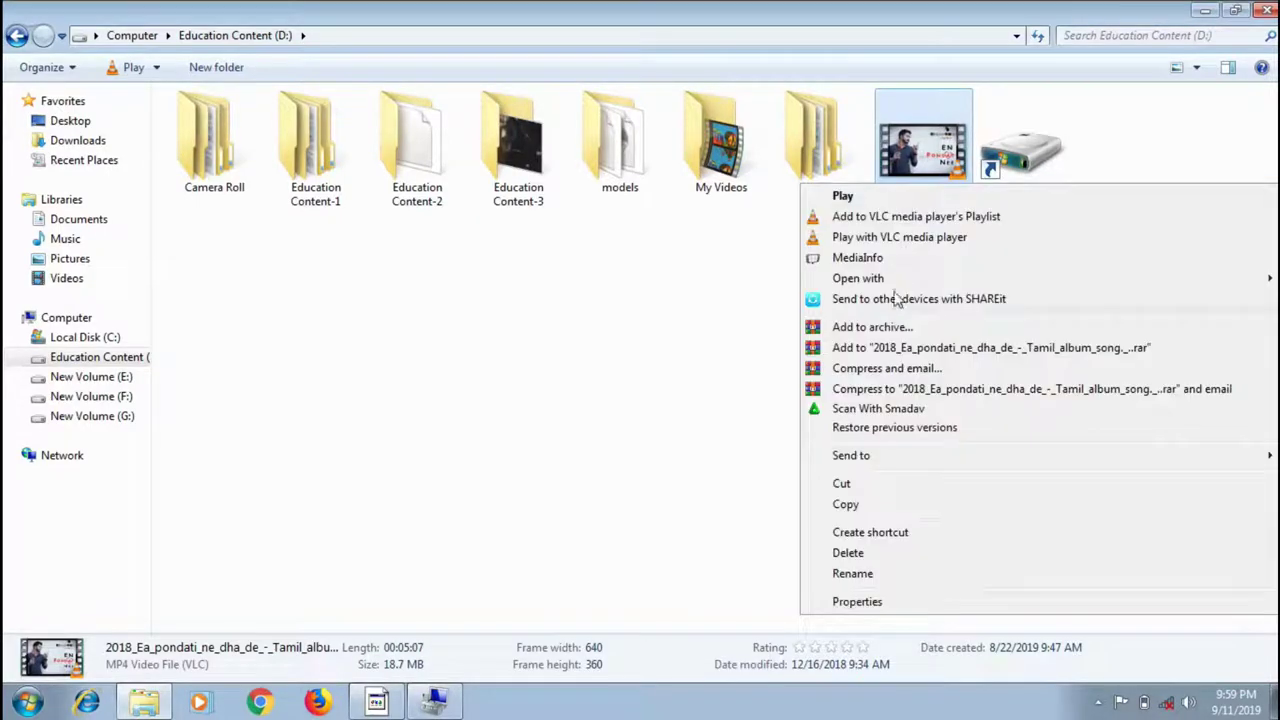
{"action": "left_click", "coordinate": [845, 504]}
{"action": "left_click", "coordinate": [12, 36]}
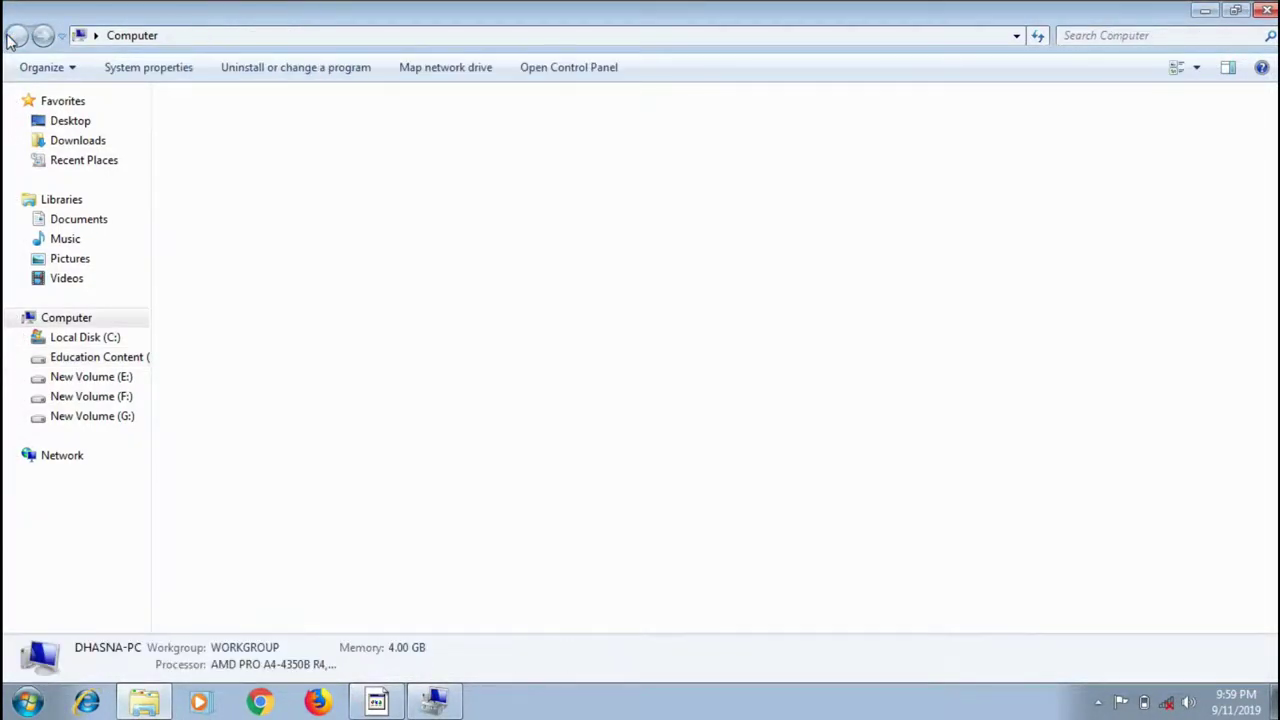
{"action": "double_click", "coordinate": [1092, 147]}
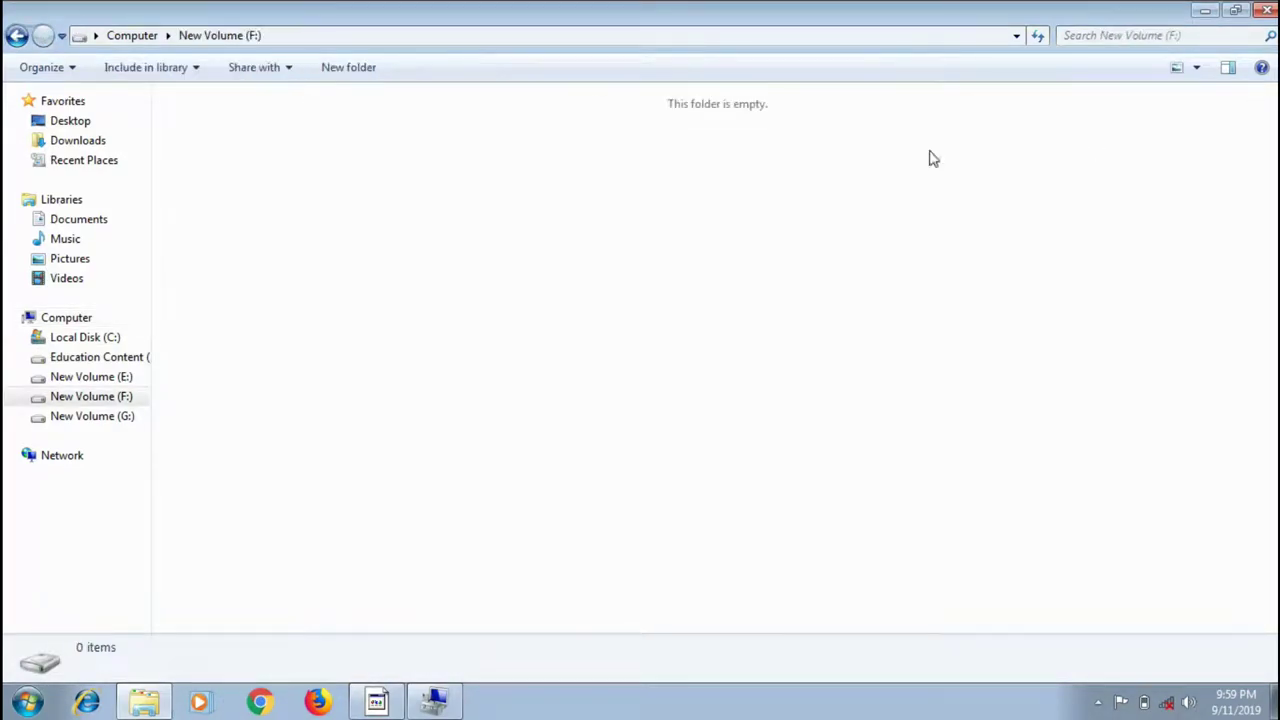
{"action": "right_click", "coordinate": [572, 240]}
{"action": "left_click", "coordinate": [620, 394]}
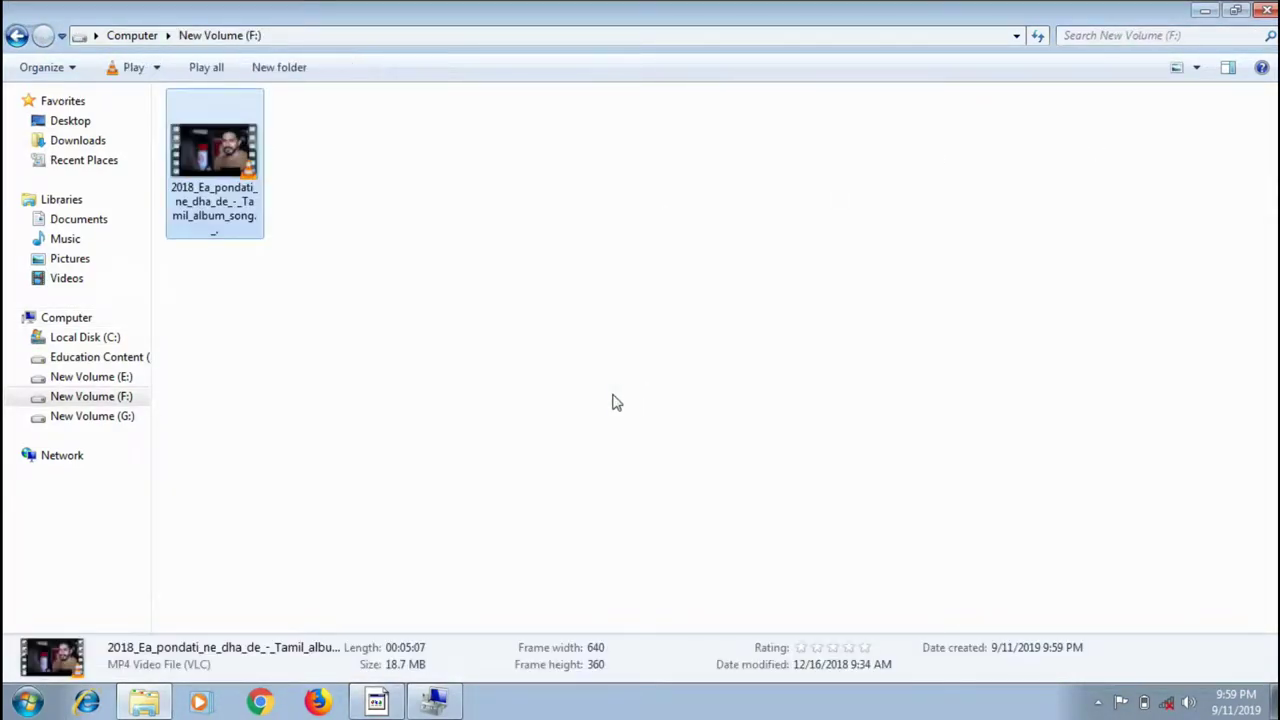
Copy the saga folder from New Volume (E:) into New Volume (G:)
{"action": "left_click", "coordinate": [14, 36]}
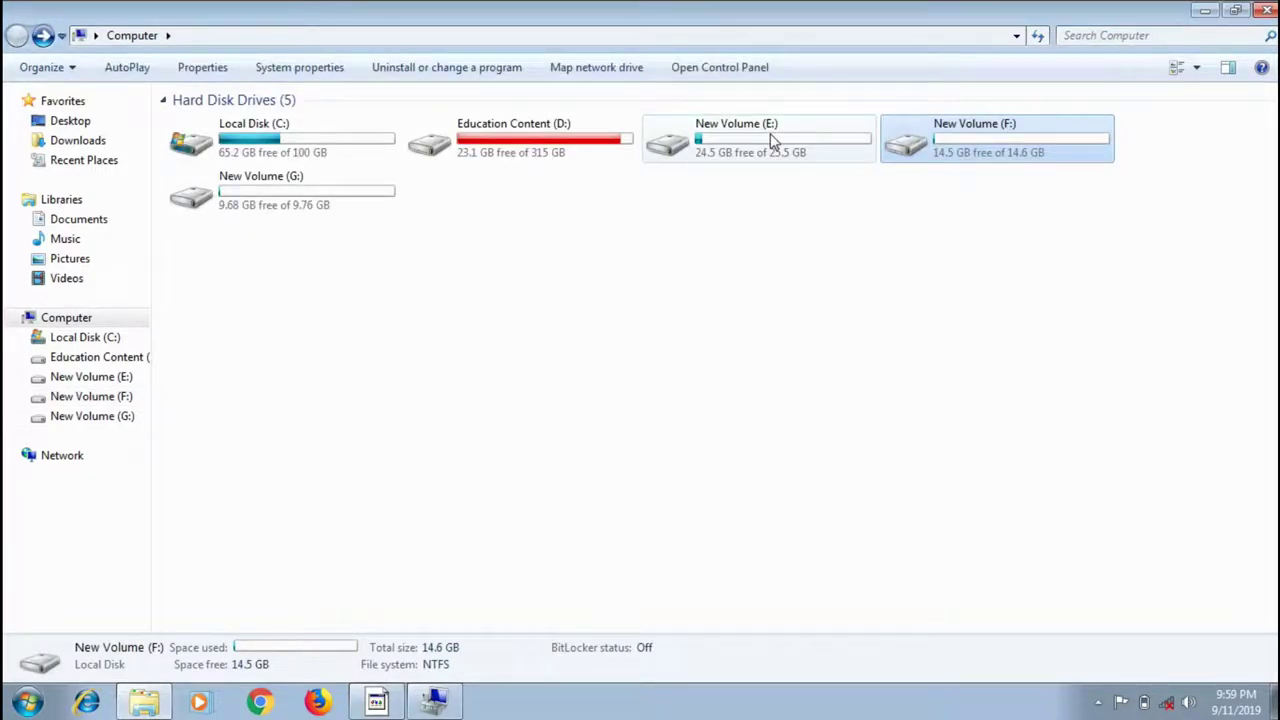
{"action": "double_click", "coordinate": [713, 143]}
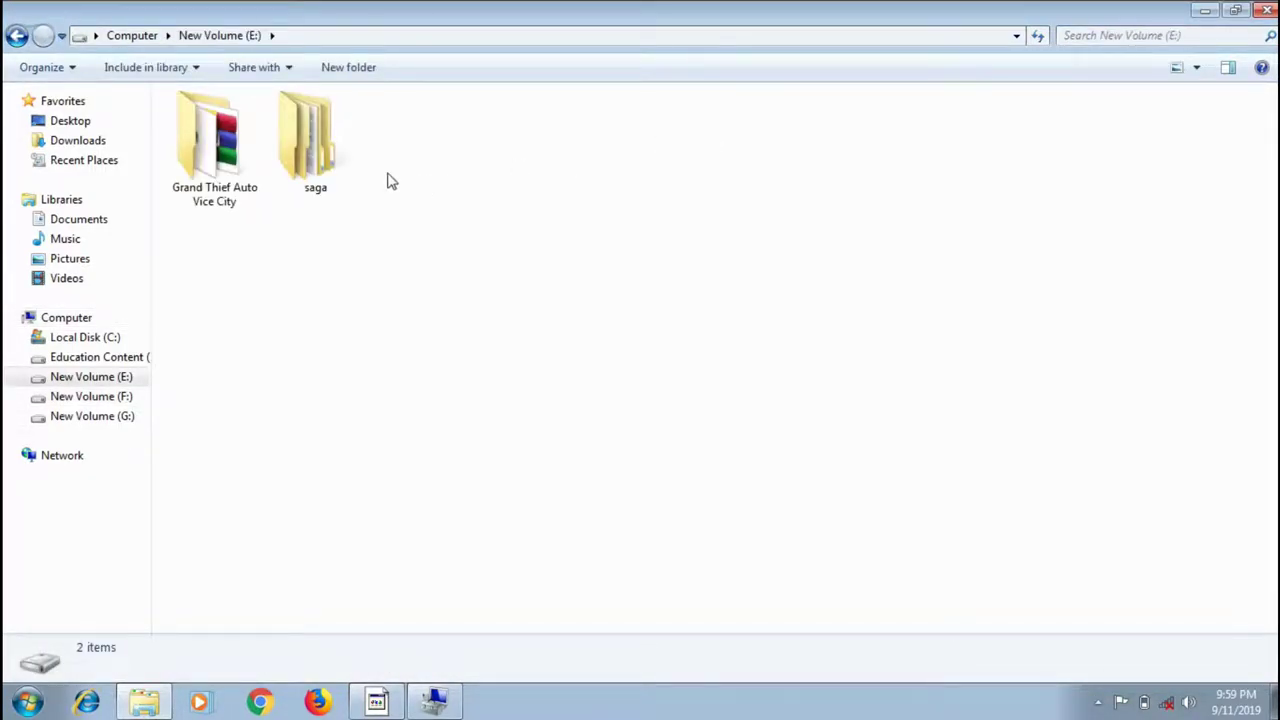
{"action": "left_click", "coordinate": [334, 162]}
{"action": "right_click", "coordinate": [333, 156]}
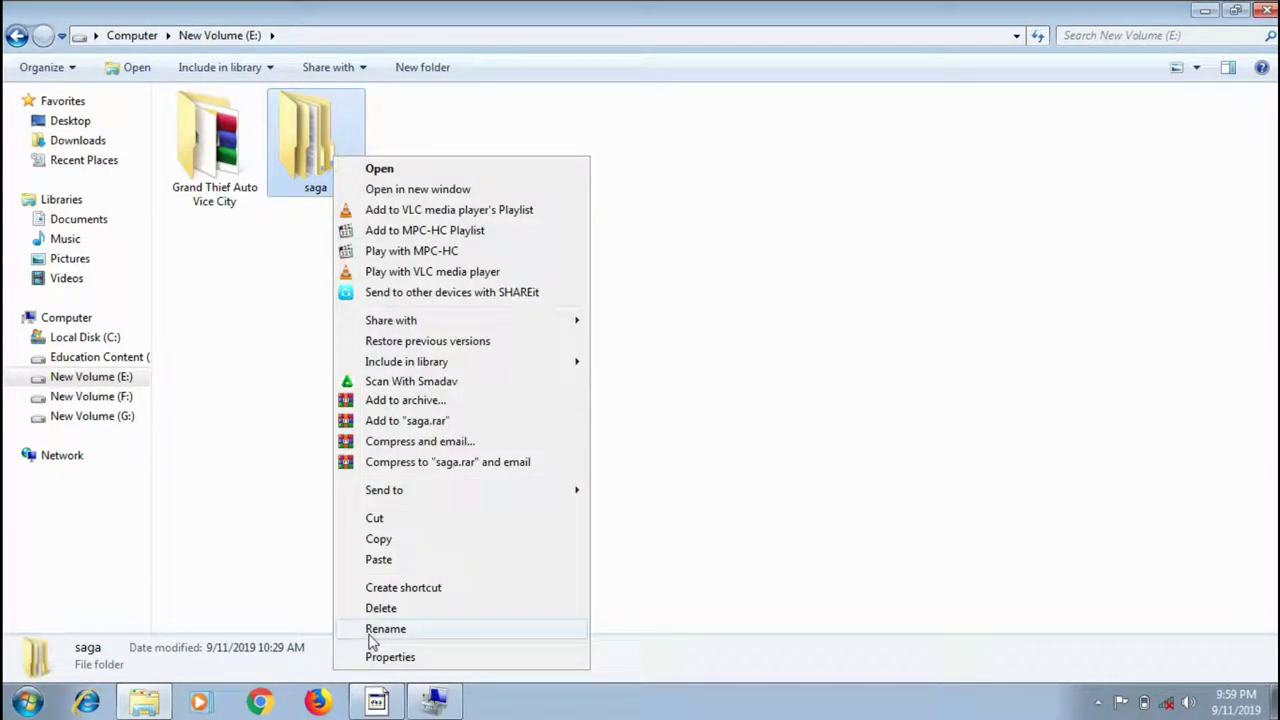
{"action": "left_click", "coordinate": [380, 539]}
{"action": "left_click", "coordinate": [16, 37]}
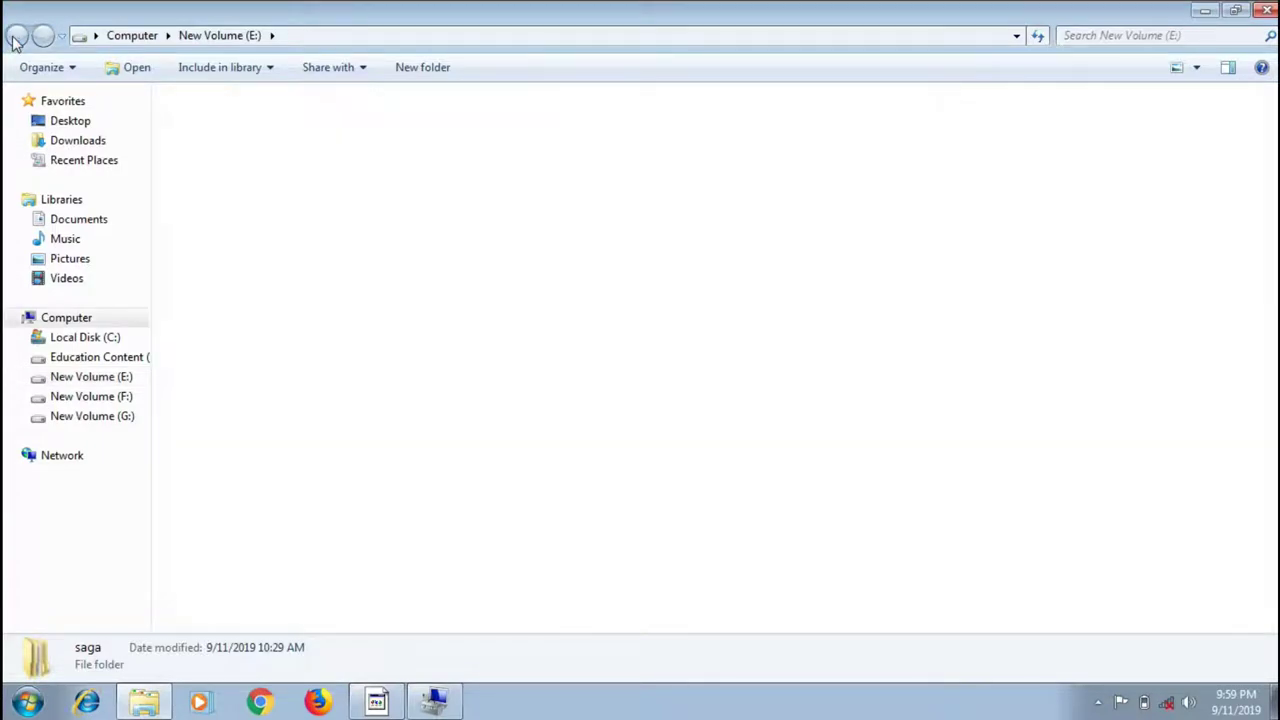
{"action": "left_click", "coordinate": [767, 309]}
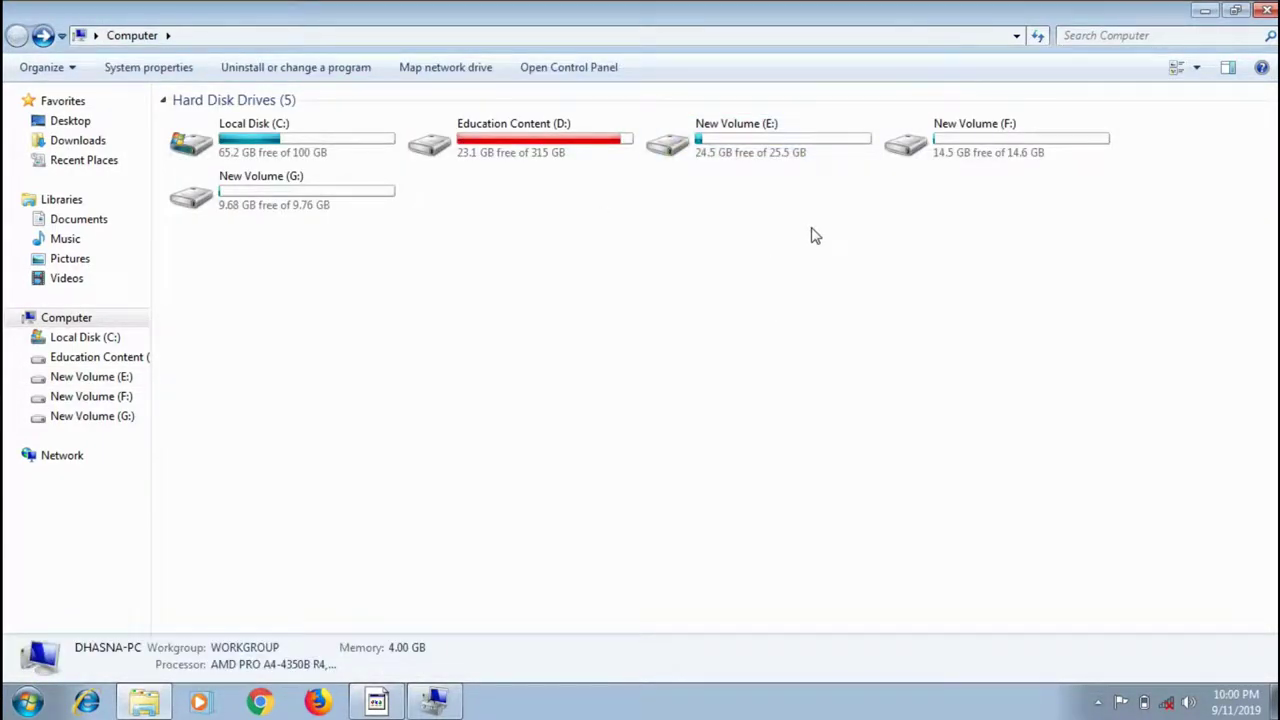
{"action": "double_click", "coordinate": [359, 213]}
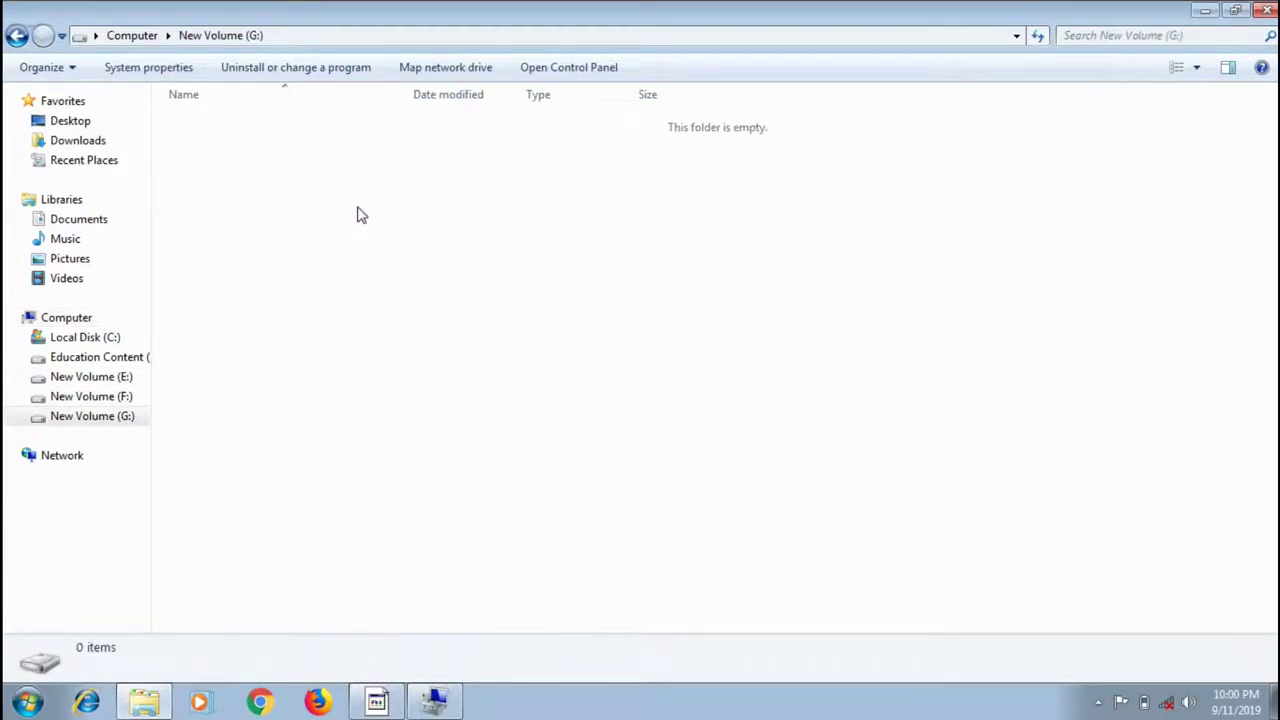
{"action": "right_click", "coordinate": [372, 213]}
{"action": "left_click", "coordinate": [419, 370]}
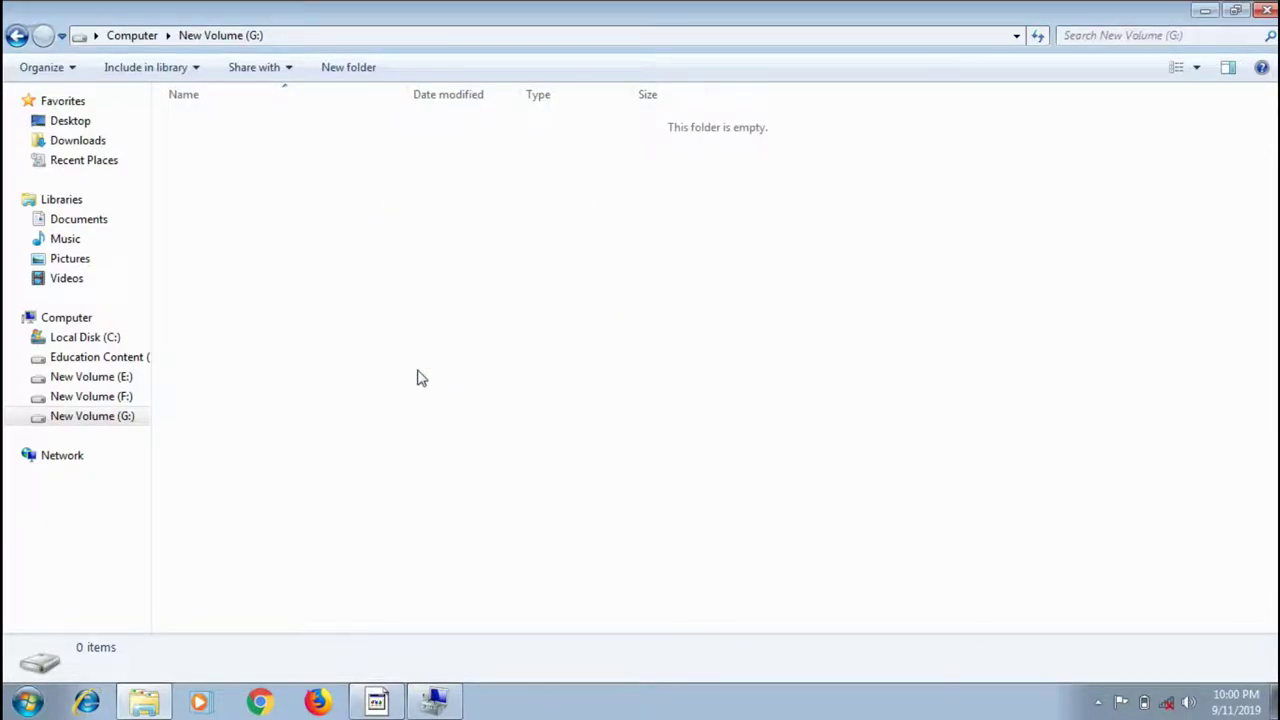
{"action": "left_click", "coordinate": [196, 127]}
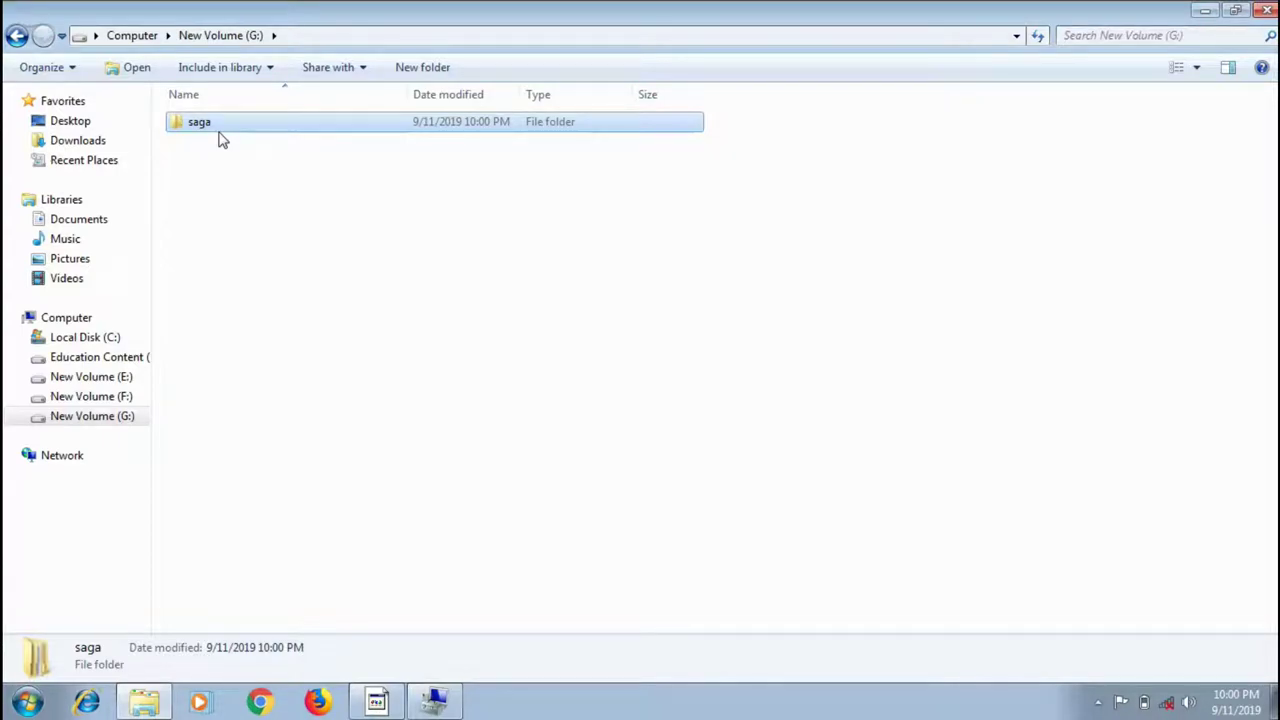
Check the contents of New Volume (F:) and close the file window
{"action": "left_click", "coordinate": [16, 37]}
{"action": "left_click", "coordinate": [1122, 140]}
{"action": "double_click", "coordinate": [1088, 145]}
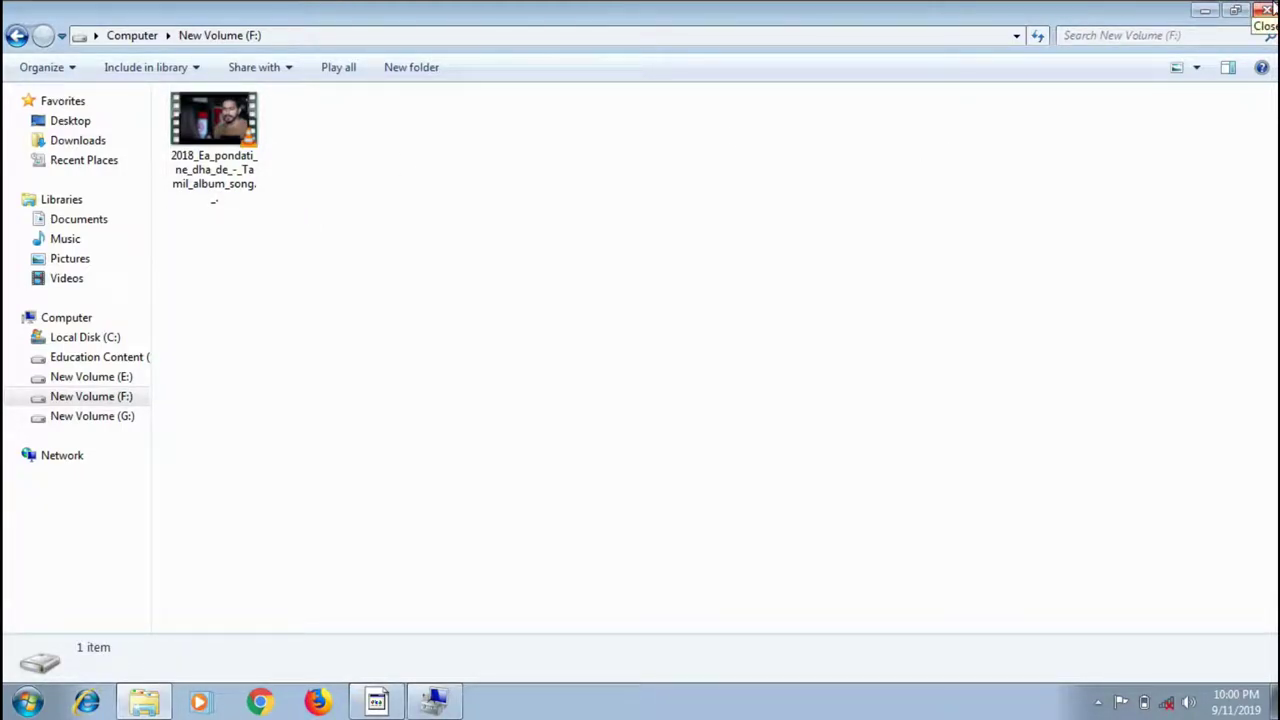
{"action": "left_click", "coordinate": [1266, 10]}
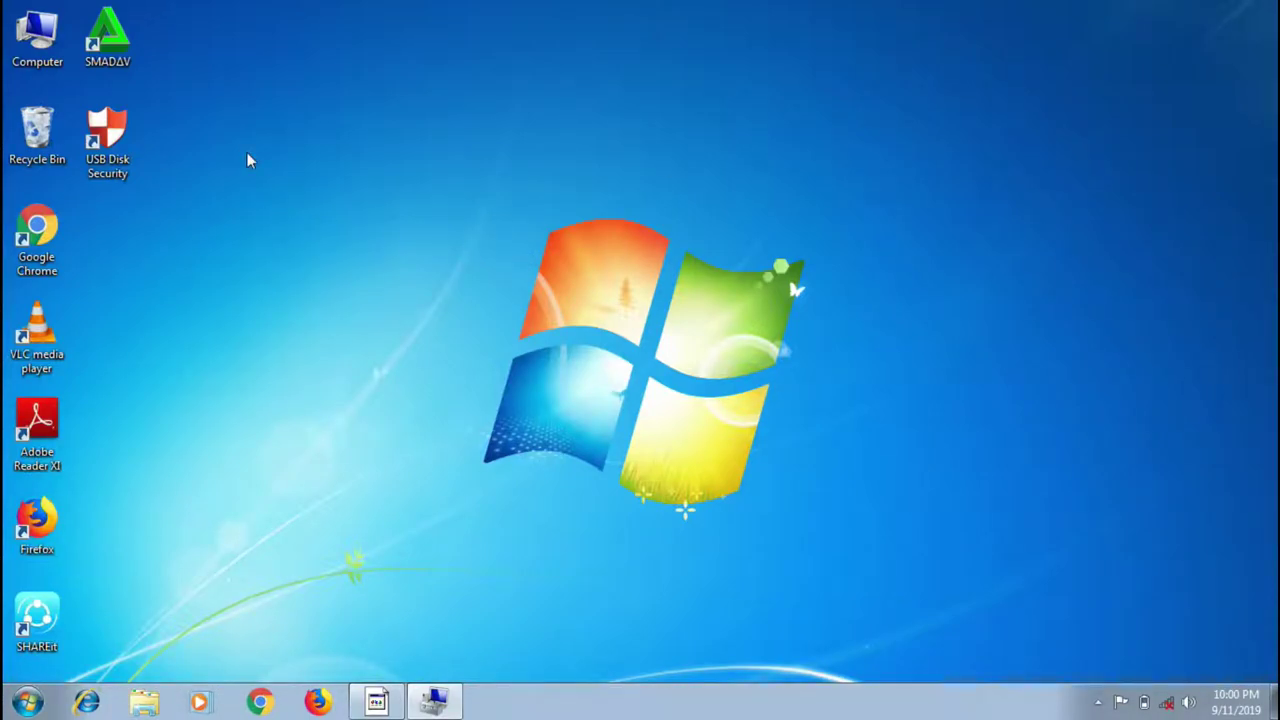
Run the PAssist_Std installer from Downloads, allow it to make changes to the computer, and choose English as the setup language
{"action": "double_click", "coordinate": [38, 40]}
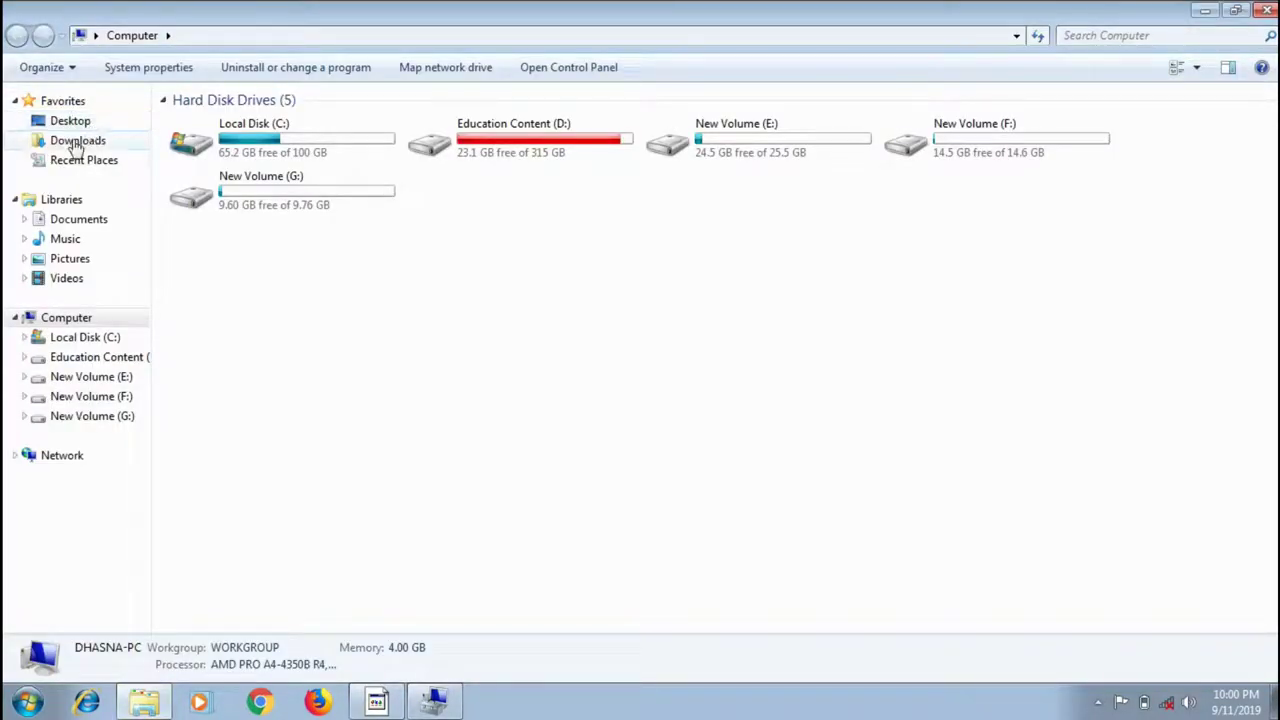
{"action": "left_click", "coordinate": [84, 146]}
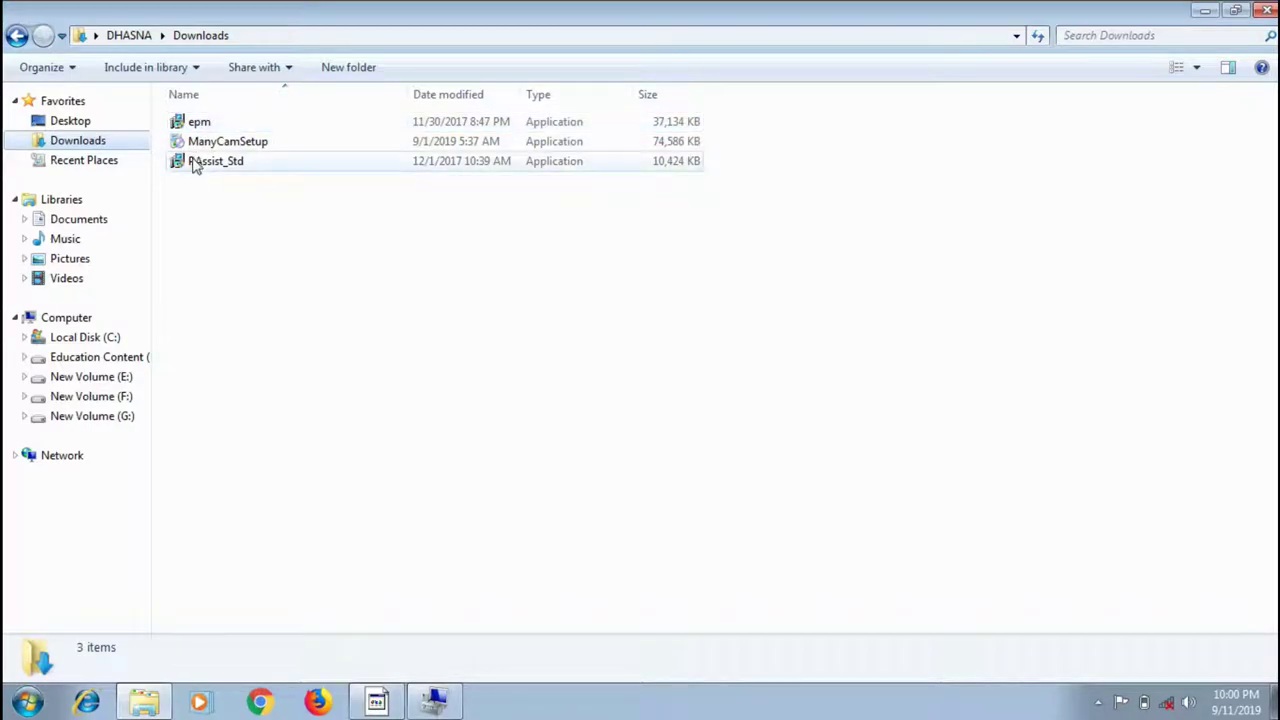
{"action": "left_click", "coordinate": [252, 172]}
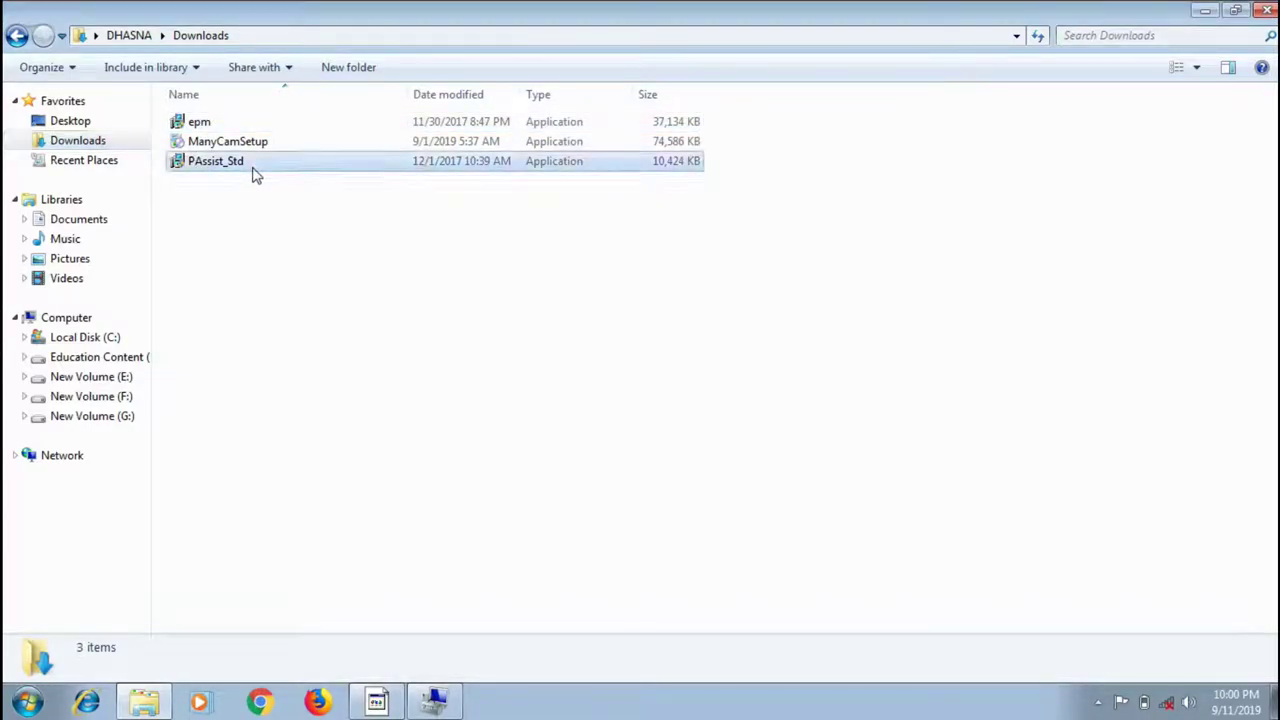
{"action": "double_click", "coordinate": [254, 168]}
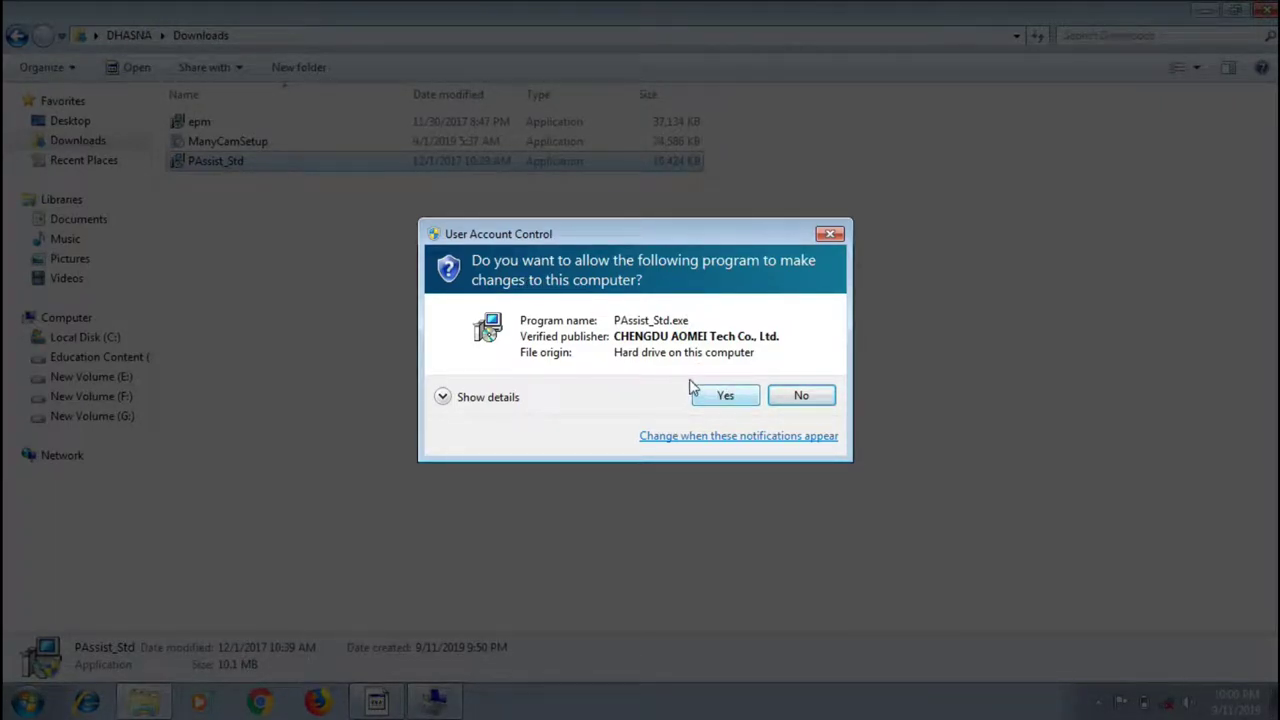
{"action": "left_click", "coordinate": [722, 397]}
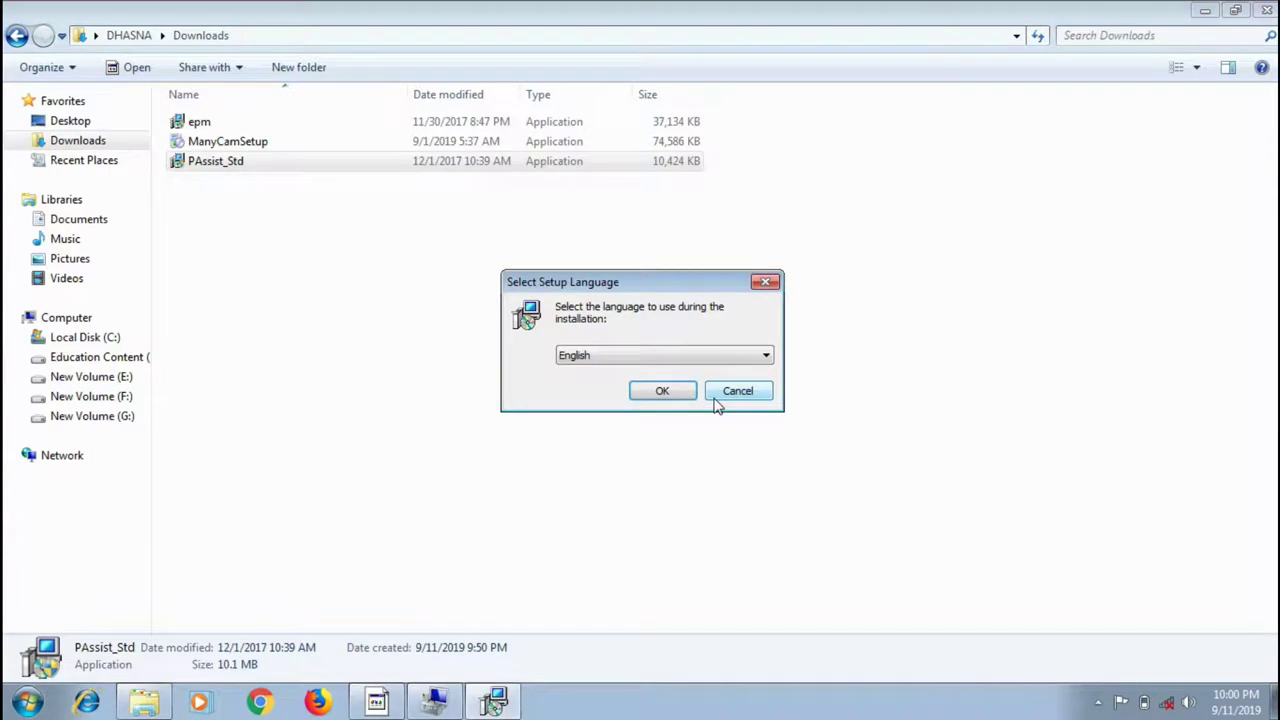
{"action": "left_click", "coordinate": [660, 390]}
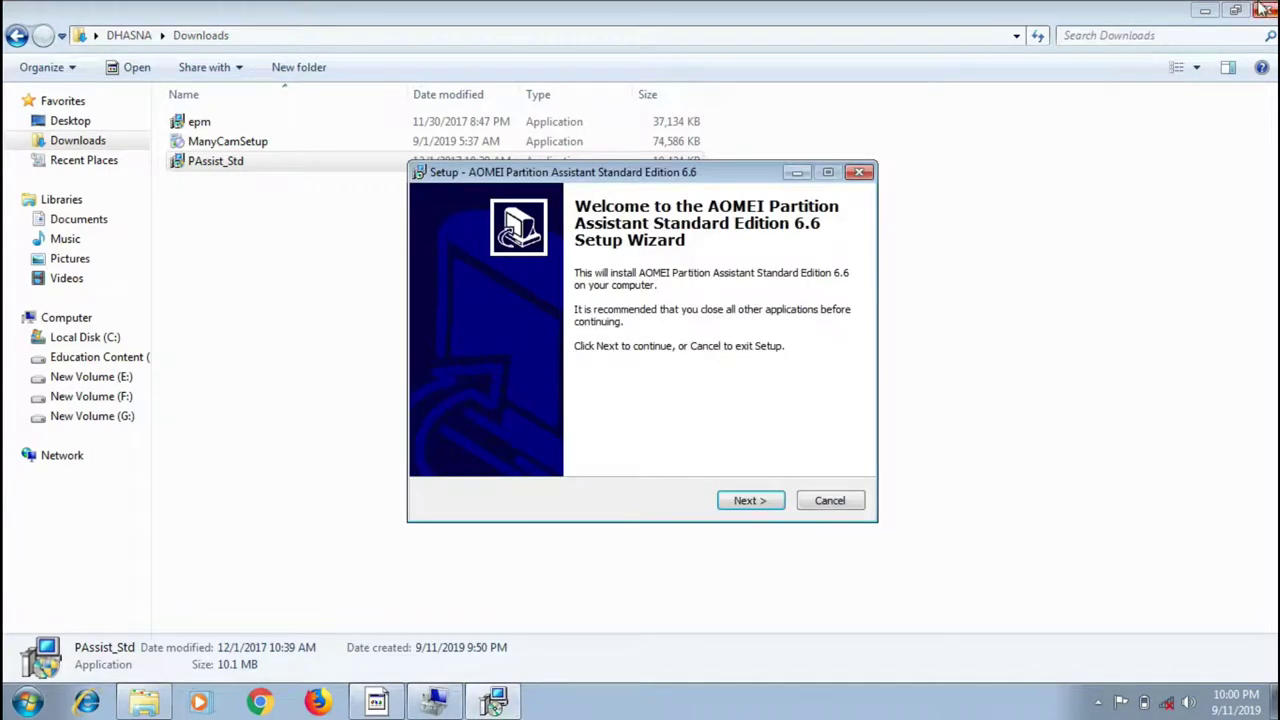
Accept the licence, install AOMEI Partition Assistant Standard Edition 6.6 with default settings and a desktop icon, and launch it on finishing
{"action": "left_click", "coordinate": [1207, 10]}
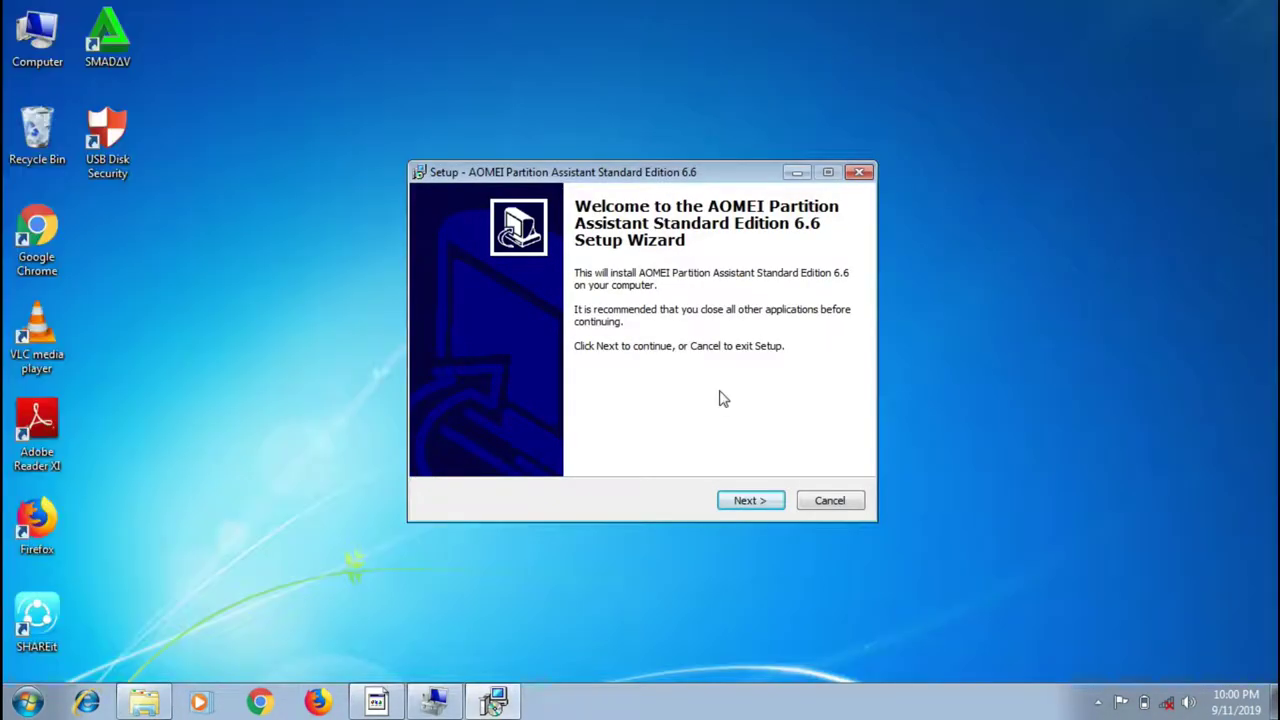
{"action": "left_click", "coordinate": [745, 500]}
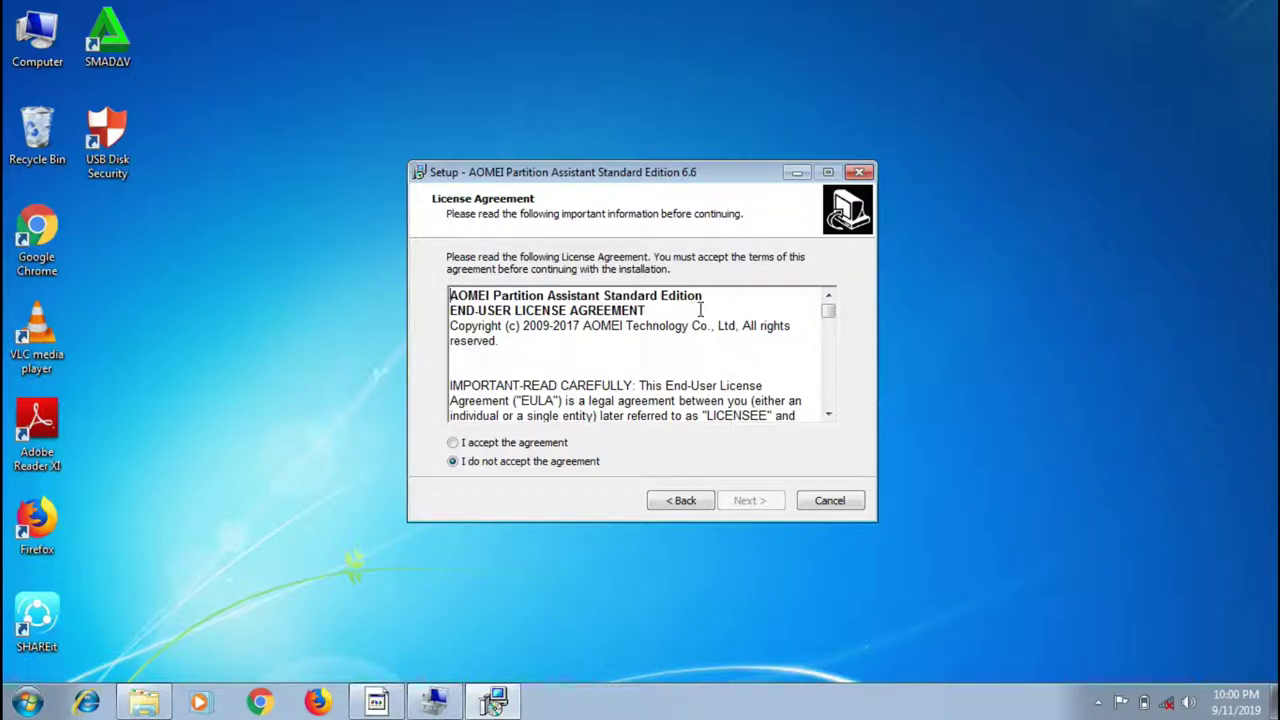
{"action": "left_click", "coordinate": [535, 445]}
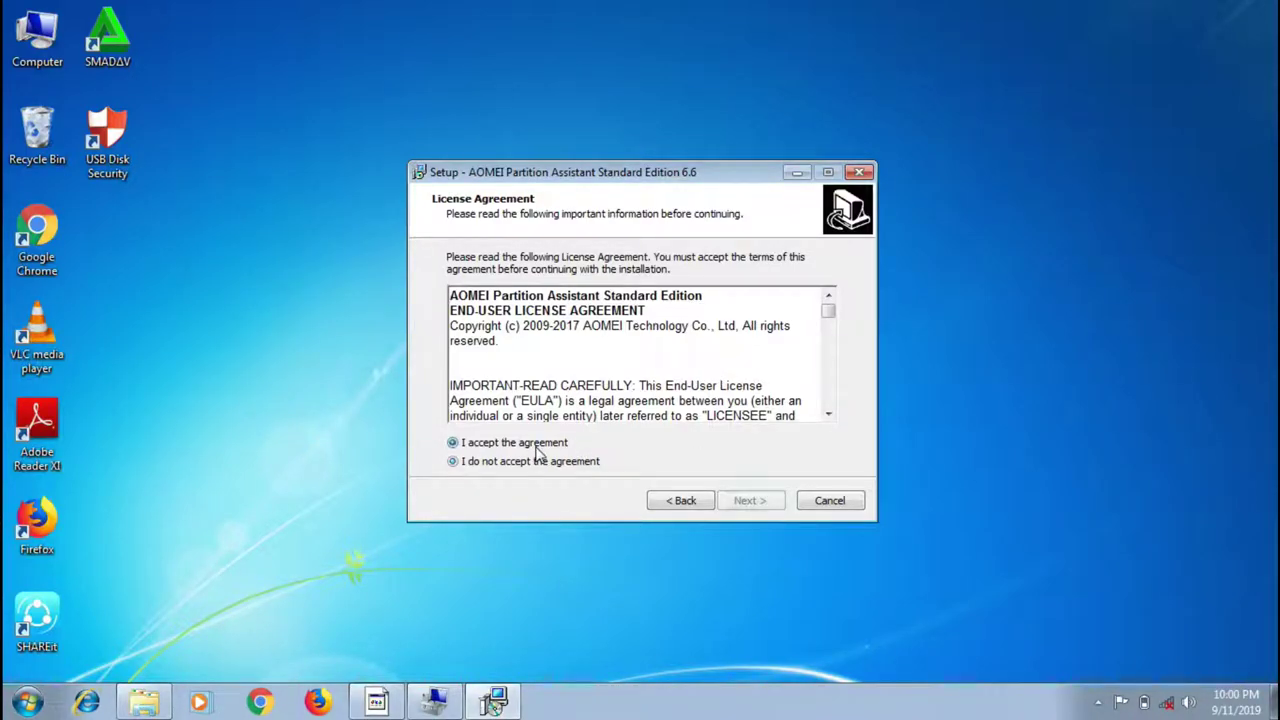
{"action": "left_click", "coordinate": [752, 502]}
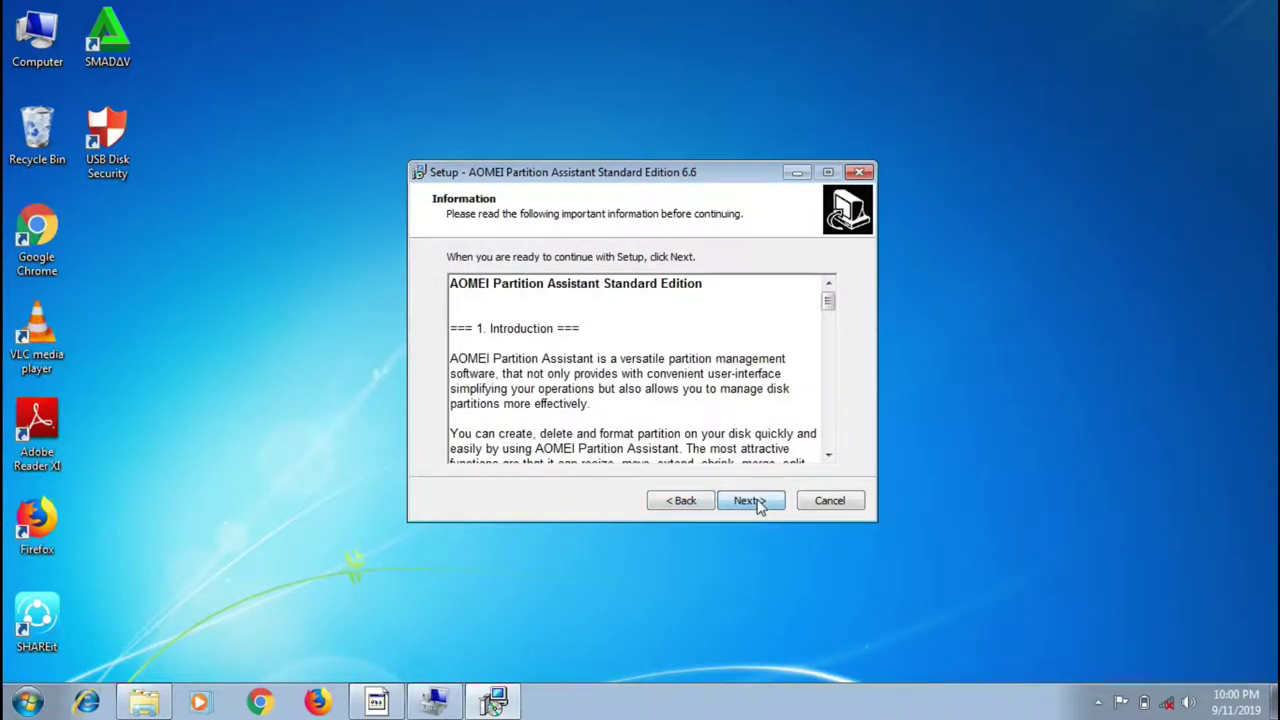
{"action": "left_click", "coordinate": [754, 504]}
{"action": "left_click", "coordinate": [758, 508]}
{"action": "left_click", "coordinate": [758, 508]}
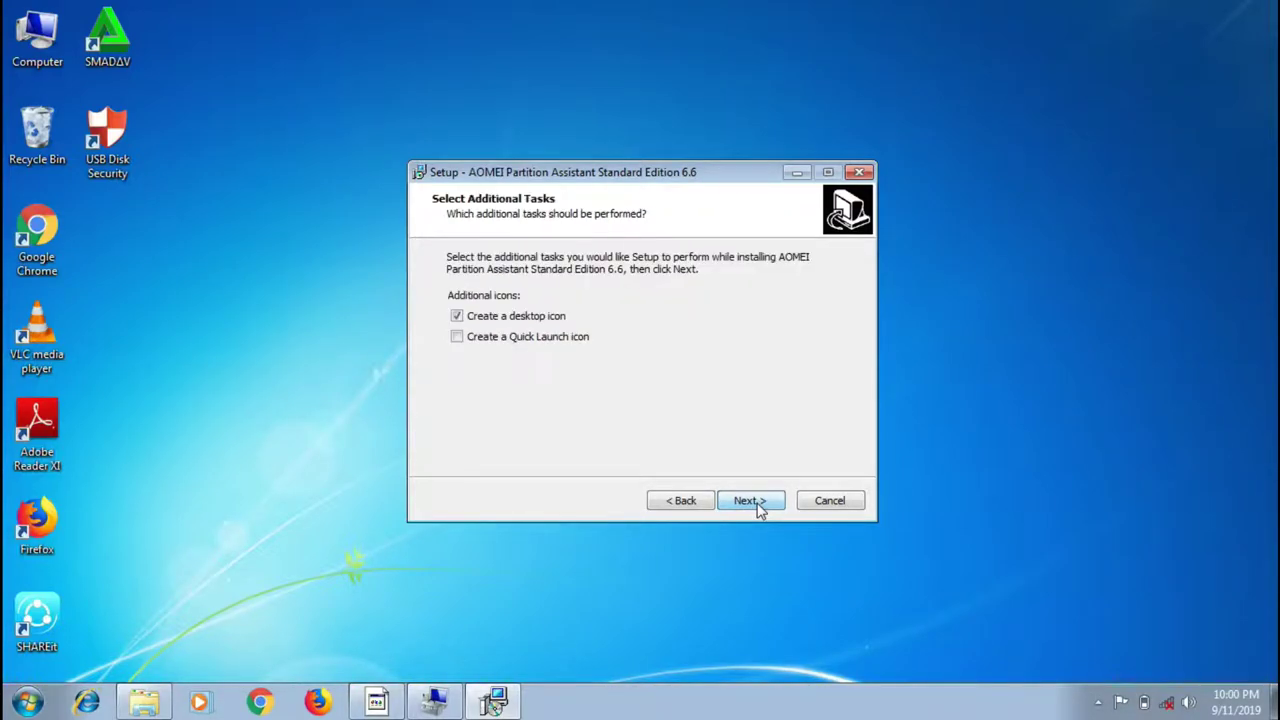
{"action": "left_click", "coordinate": [758, 508]}
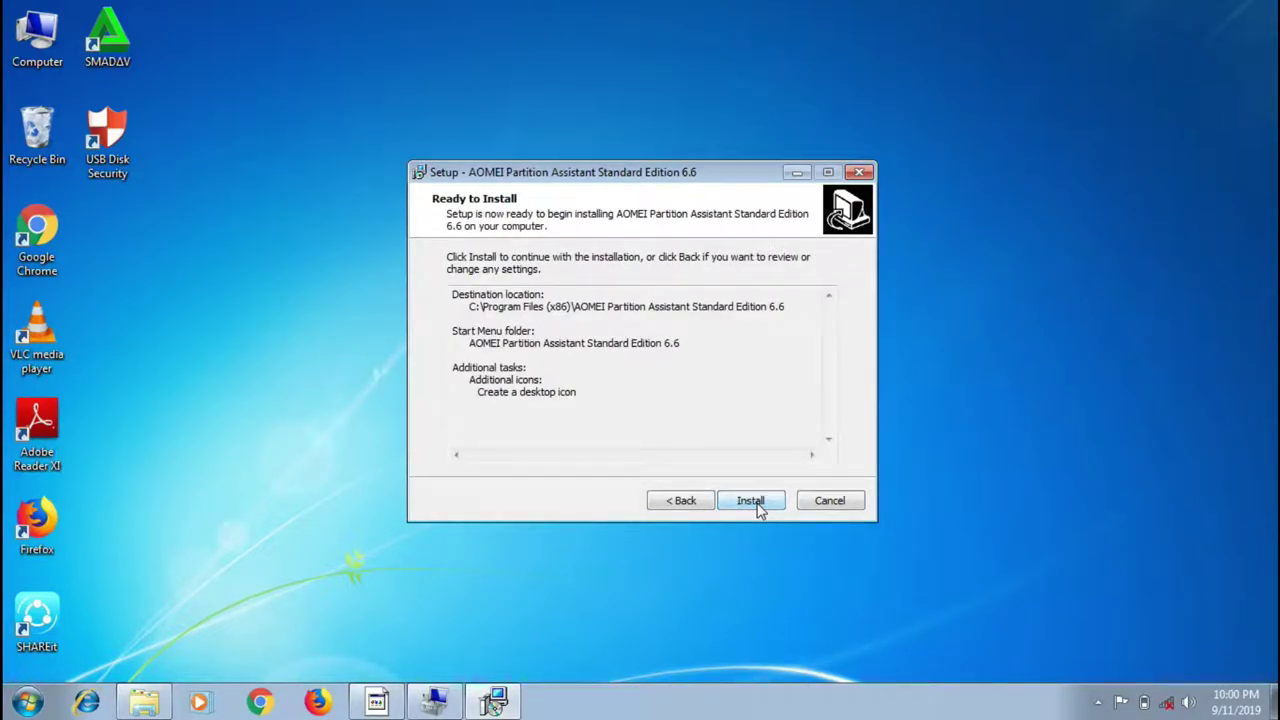
{"action": "left_click", "coordinate": [758, 508]}
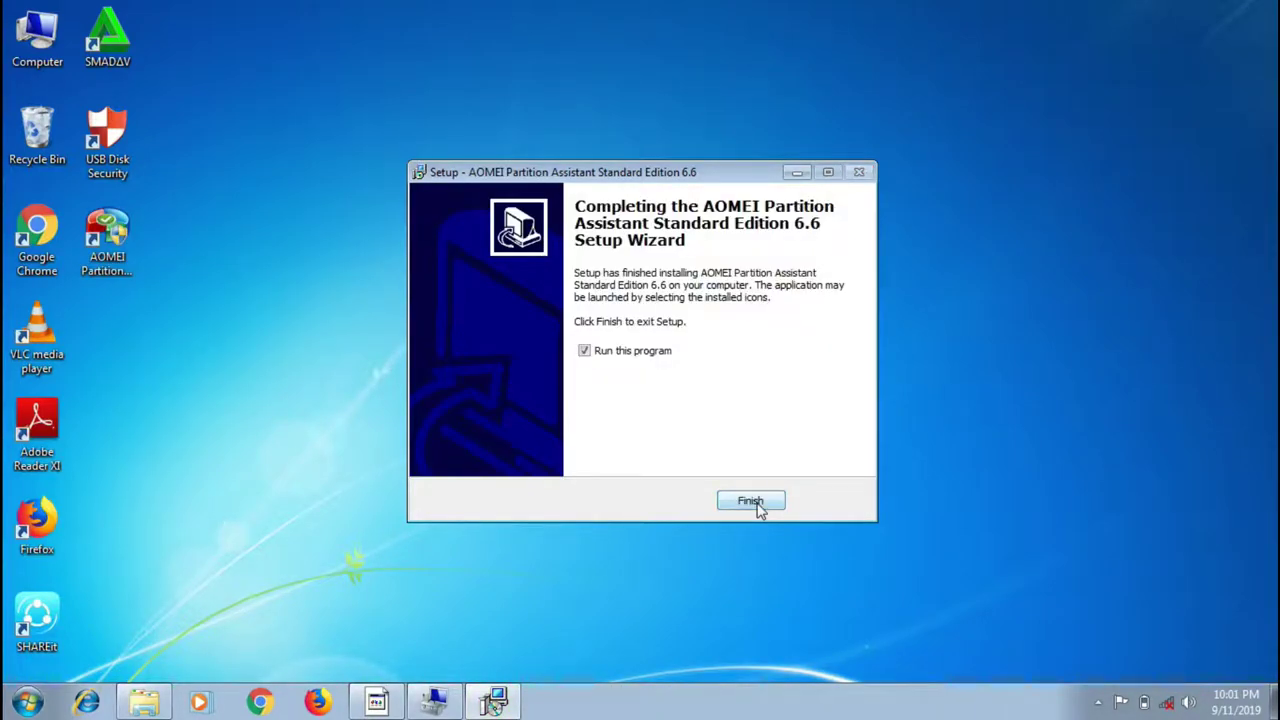
{"action": "left_click", "coordinate": [750, 501]}
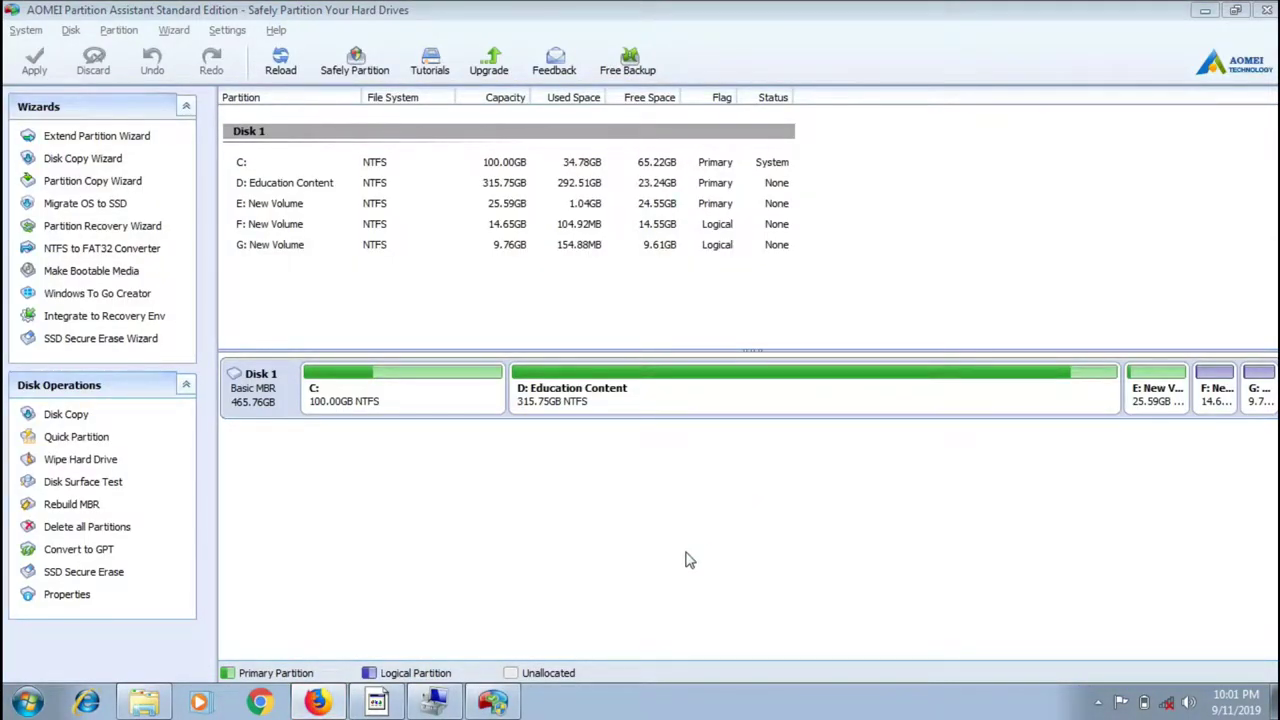
Examine the F: and G: New Volume partitions on Disk 1 and the partition operations available for them
{"action": "left_click", "coordinate": [1236, 395]}
{"action": "left_click", "coordinate": [1262, 398]}
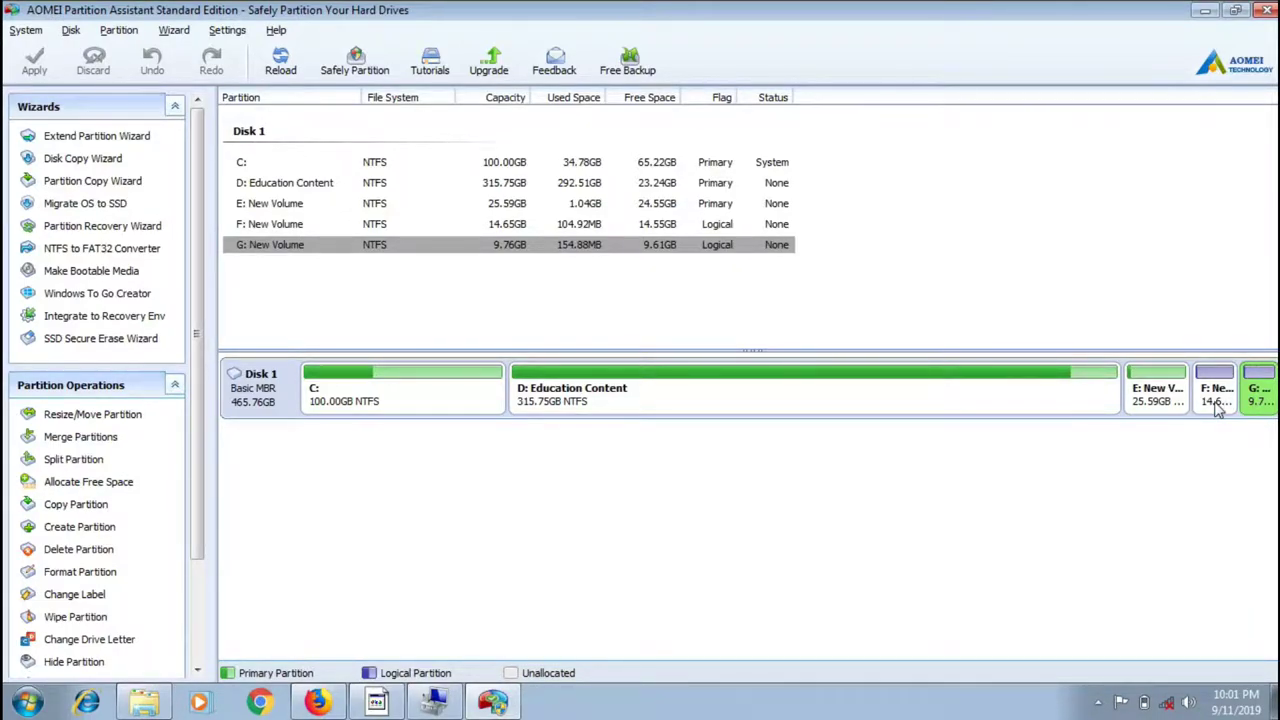
{"action": "left_click", "coordinate": [1218, 406]}
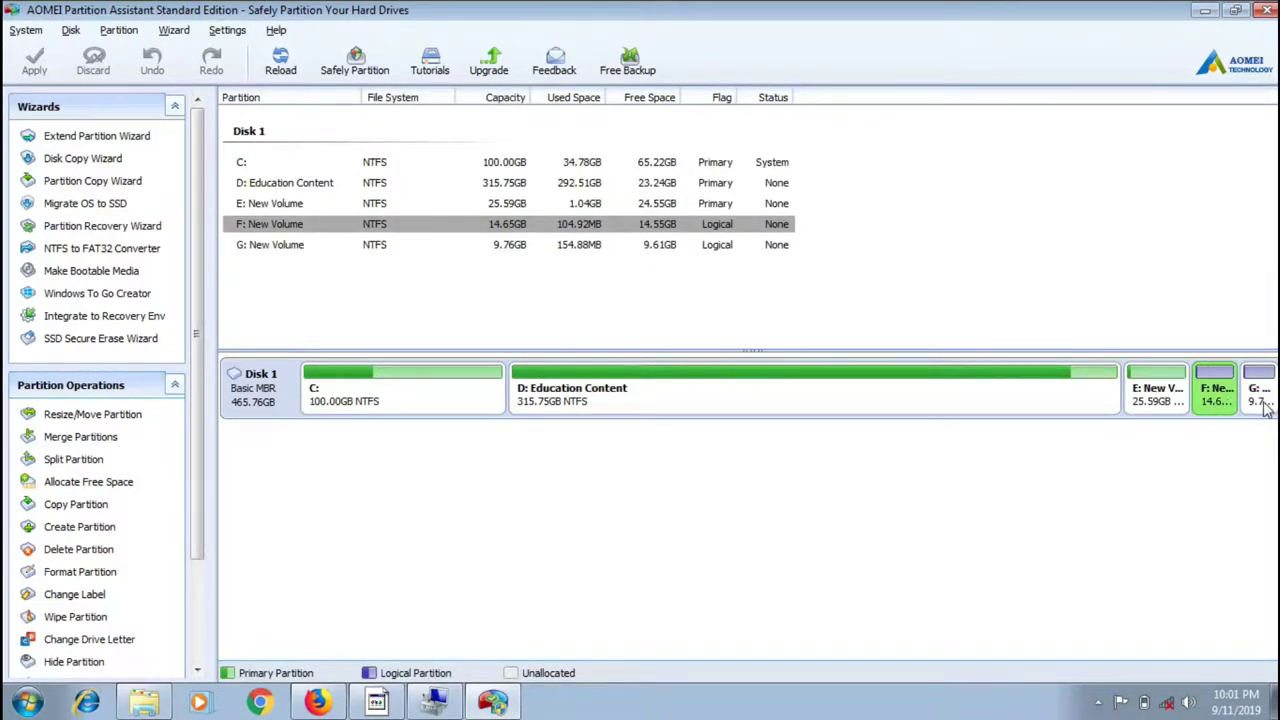
{"action": "left_click", "coordinate": [1264, 406]}
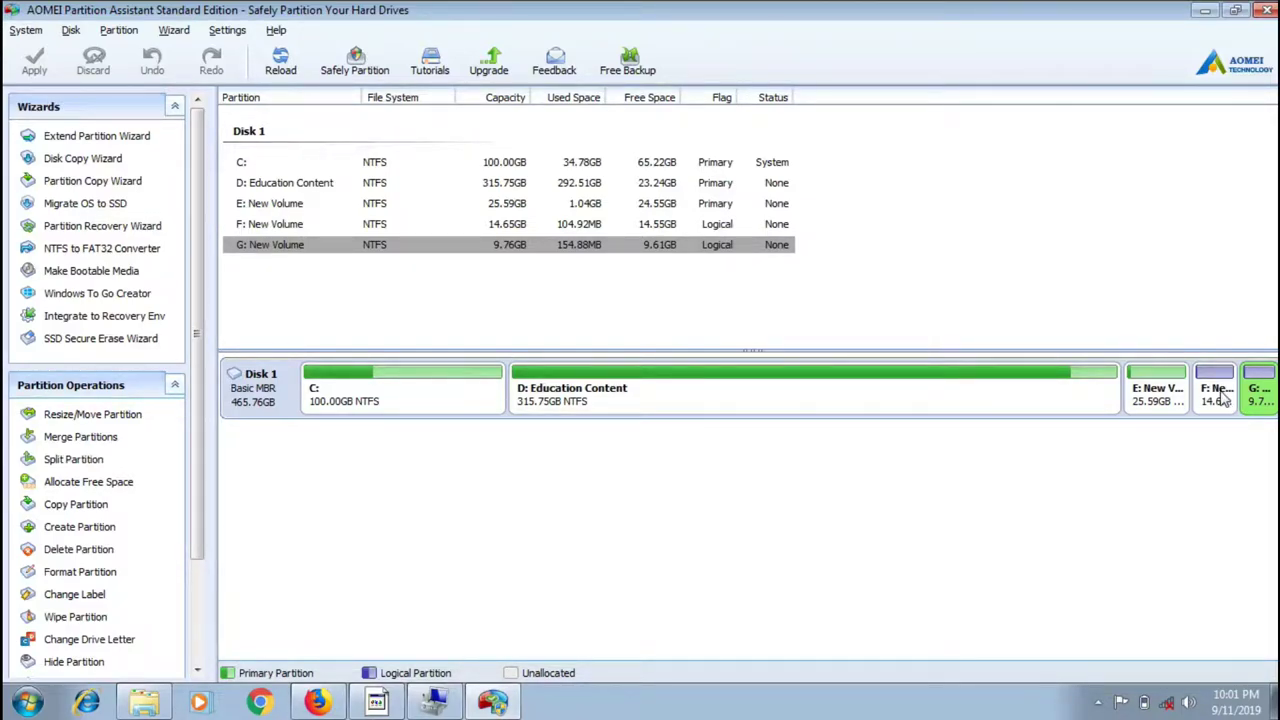
{"action": "left_click", "coordinate": [1222, 400]}
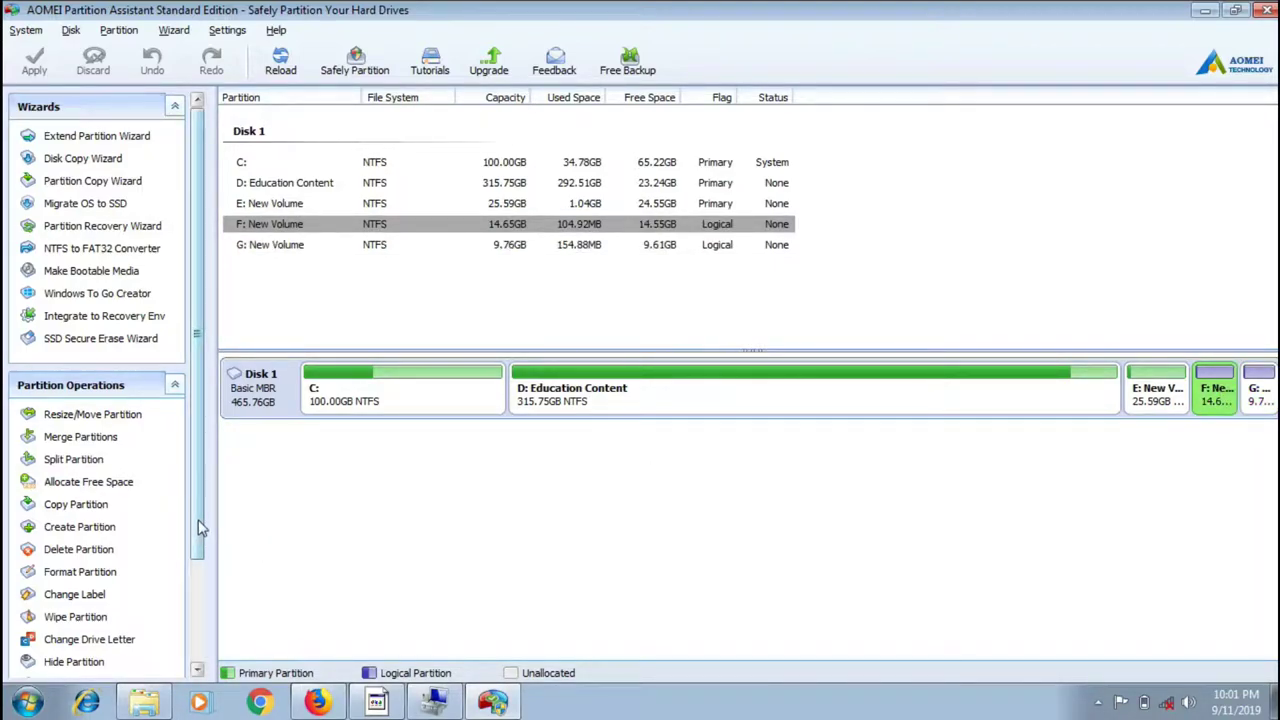
{"action": "left_click_drag", "start_coordinate": [198, 521], "coordinate": [210, 633]}
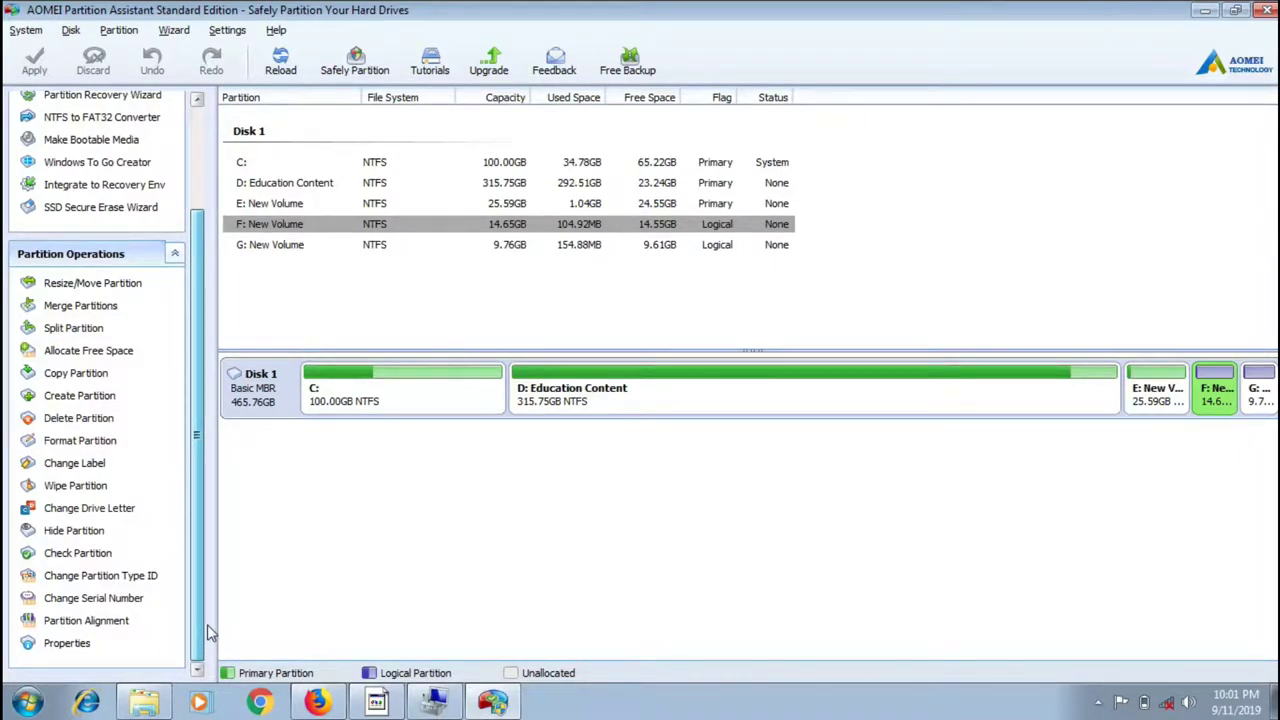
{"action": "left_click_drag", "start_coordinate": [207, 621], "coordinate": [207, 556]}
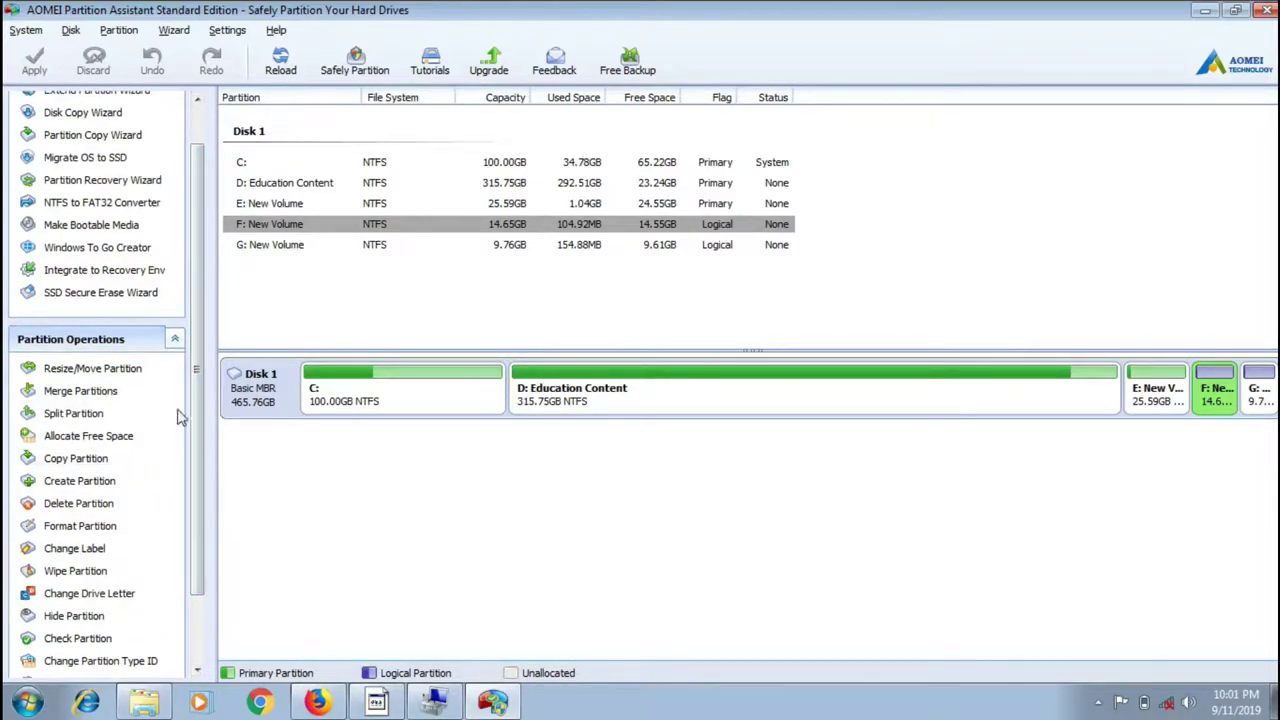
{"action": "left_click_drag", "start_coordinate": [197, 373], "coordinate": [206, 329]}
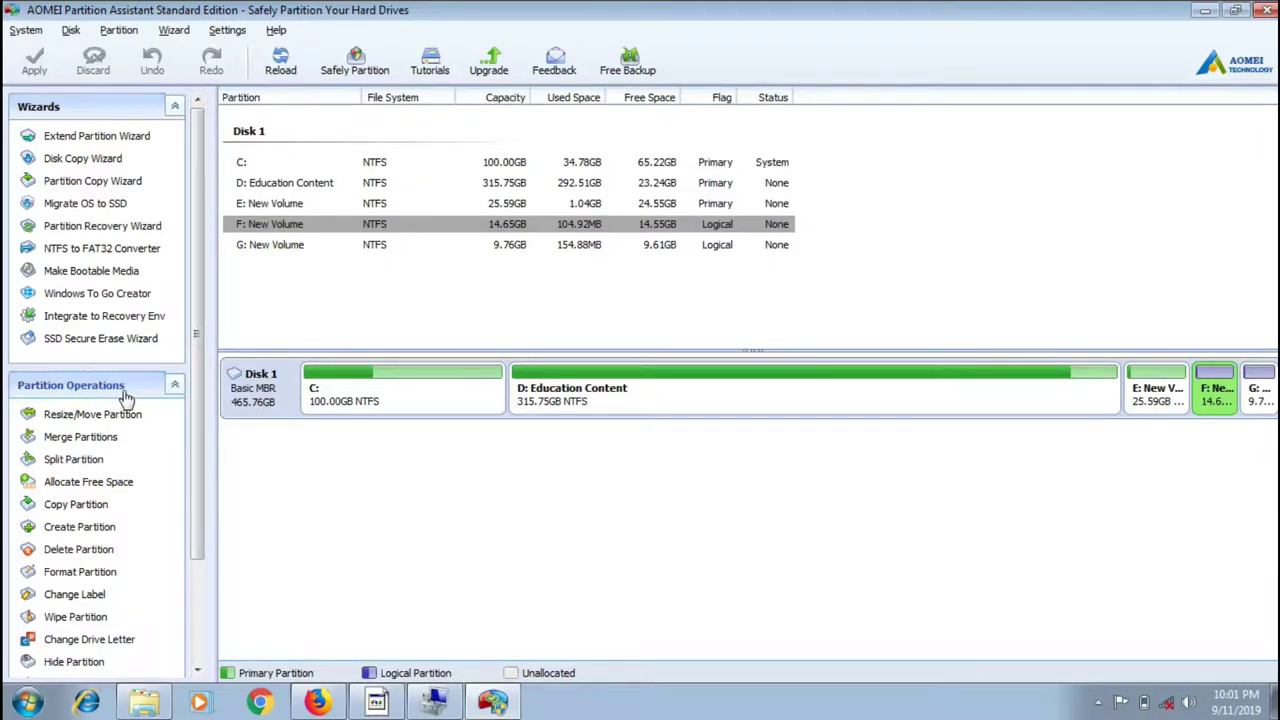
{"action": "left_click", "coordinate": [176, 392]}
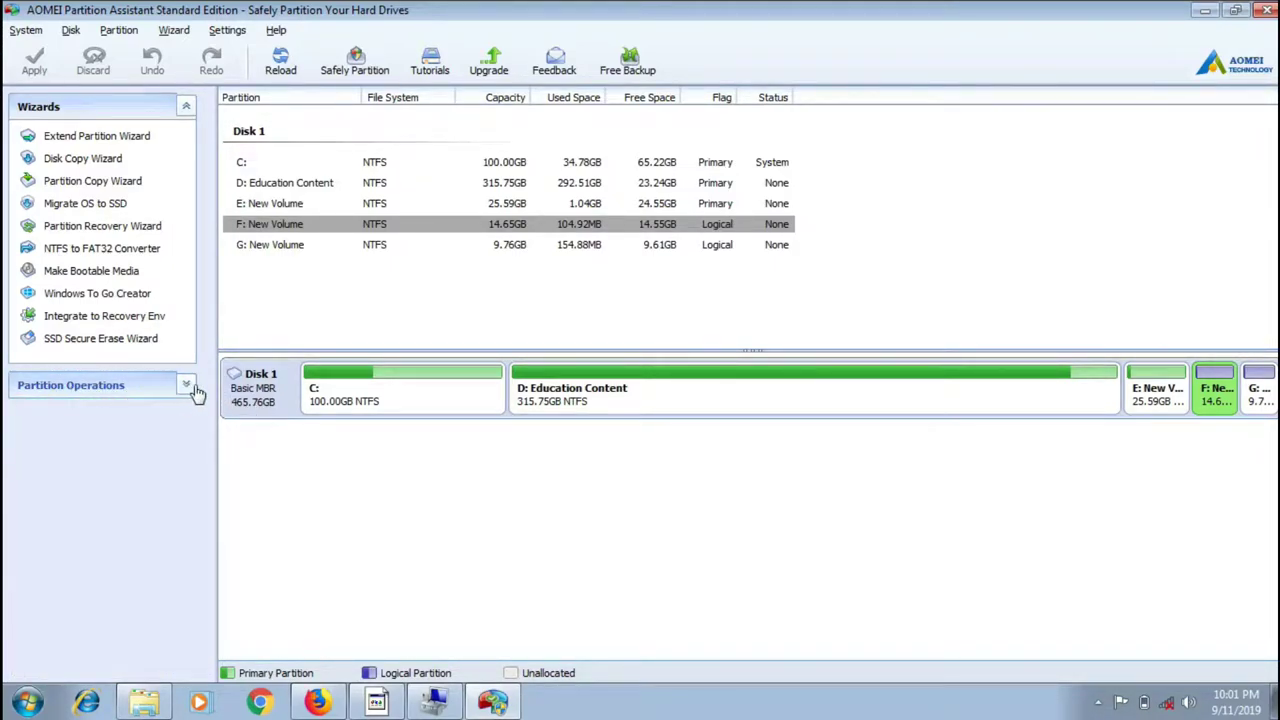
{"action": "left_click", "coordinate": [190, 392]}
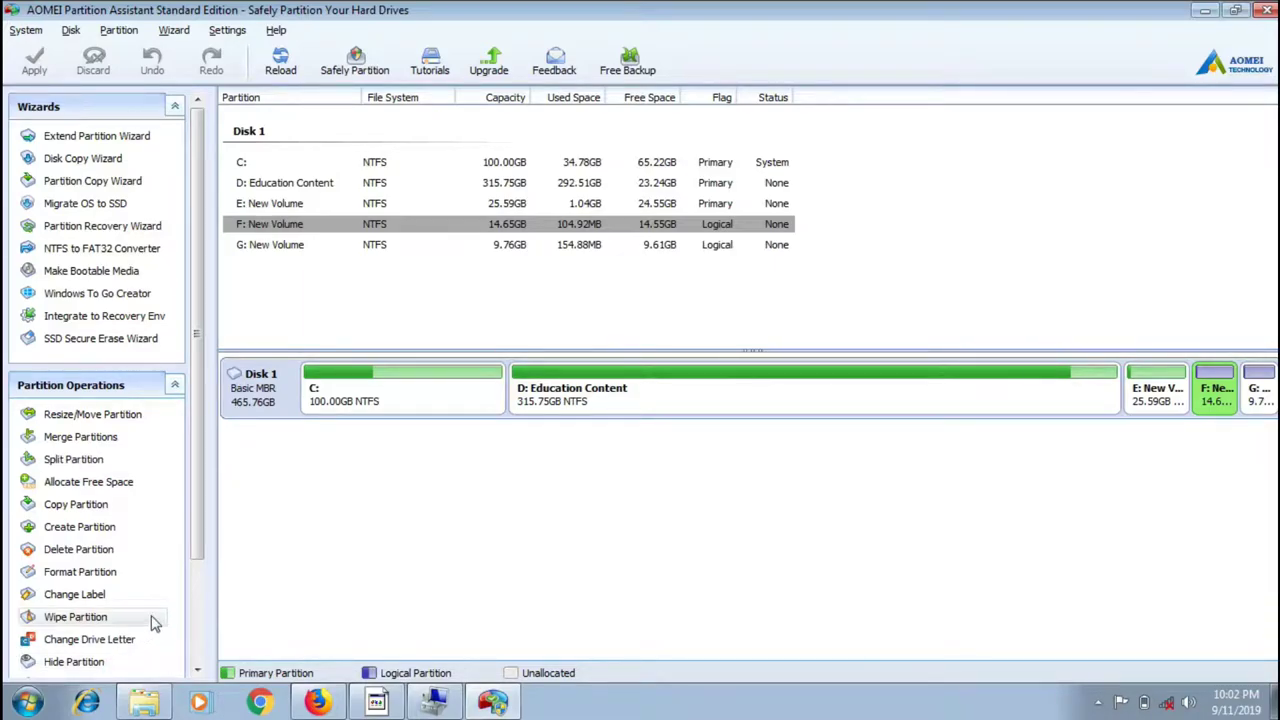
Queue a merge of the G: New Volume partition into the F: New Volume partition on Disk 1
{"action": "left_click_drag", "start_coordinate": [200, 543], "coordinate": [198, 648]}
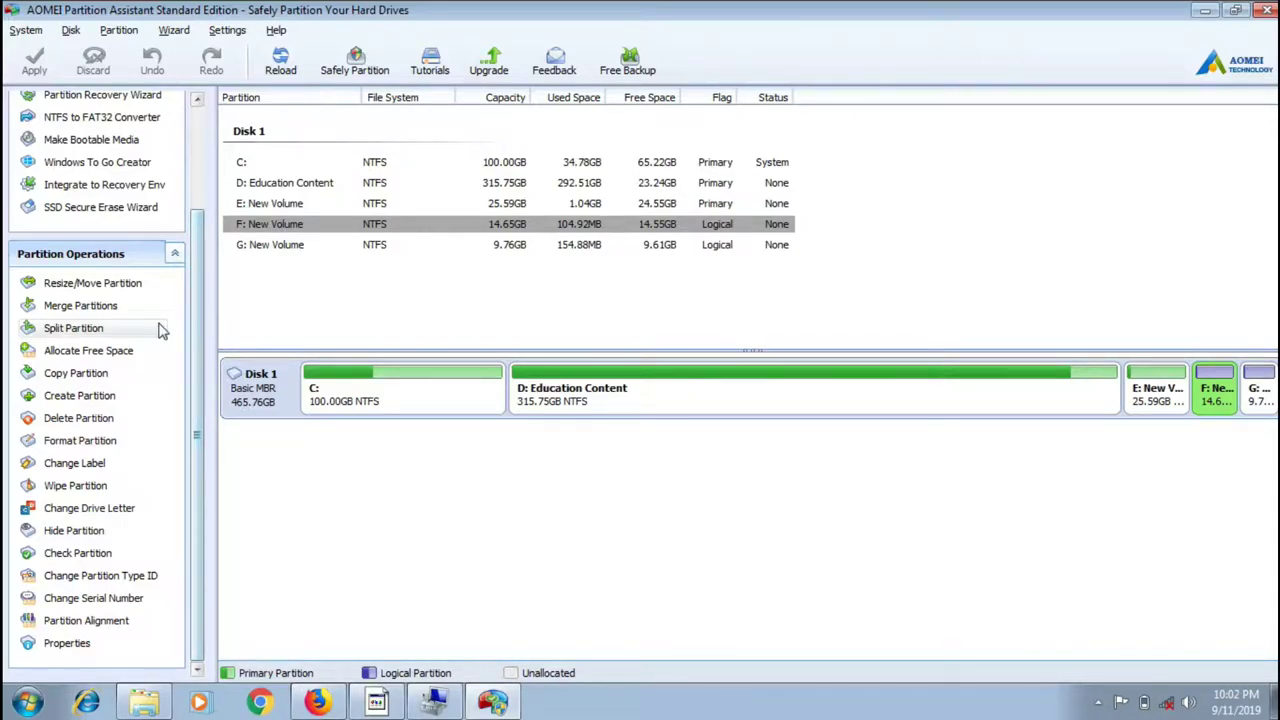
{"action": "left_click", "coordinate": [113, 308]}
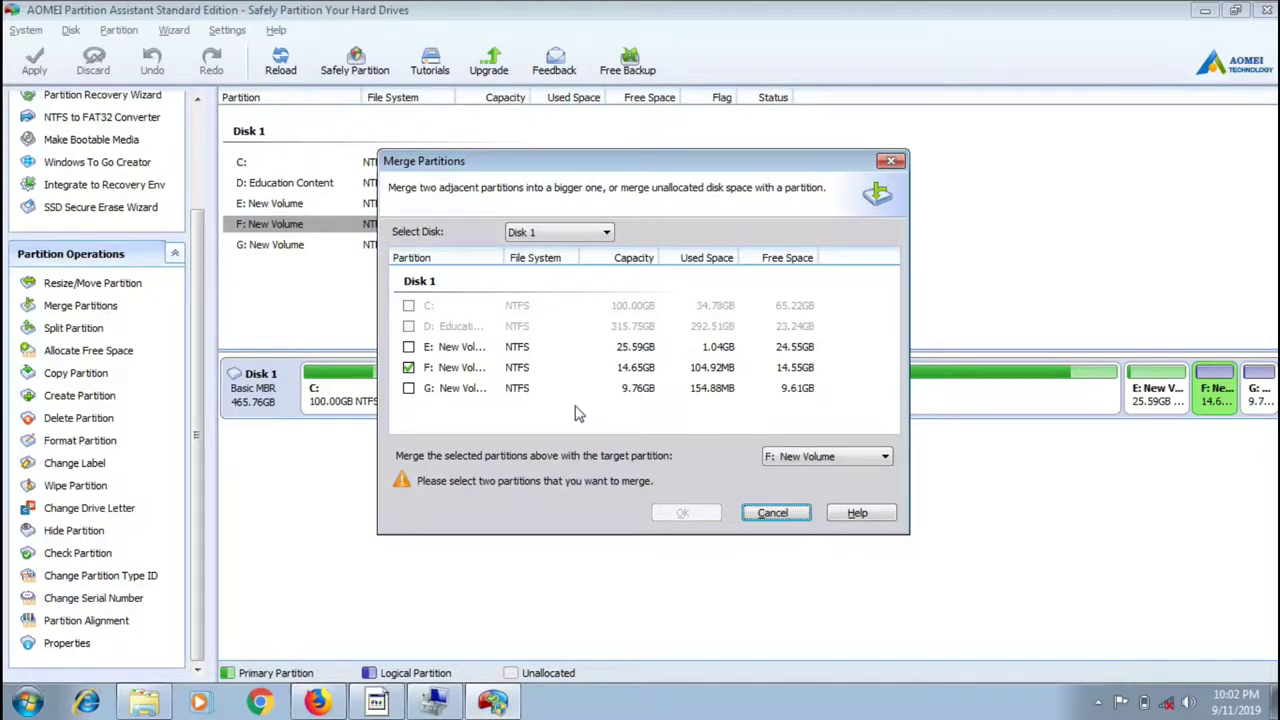
{"action": "left_click", "coordinate": [408, 388]}
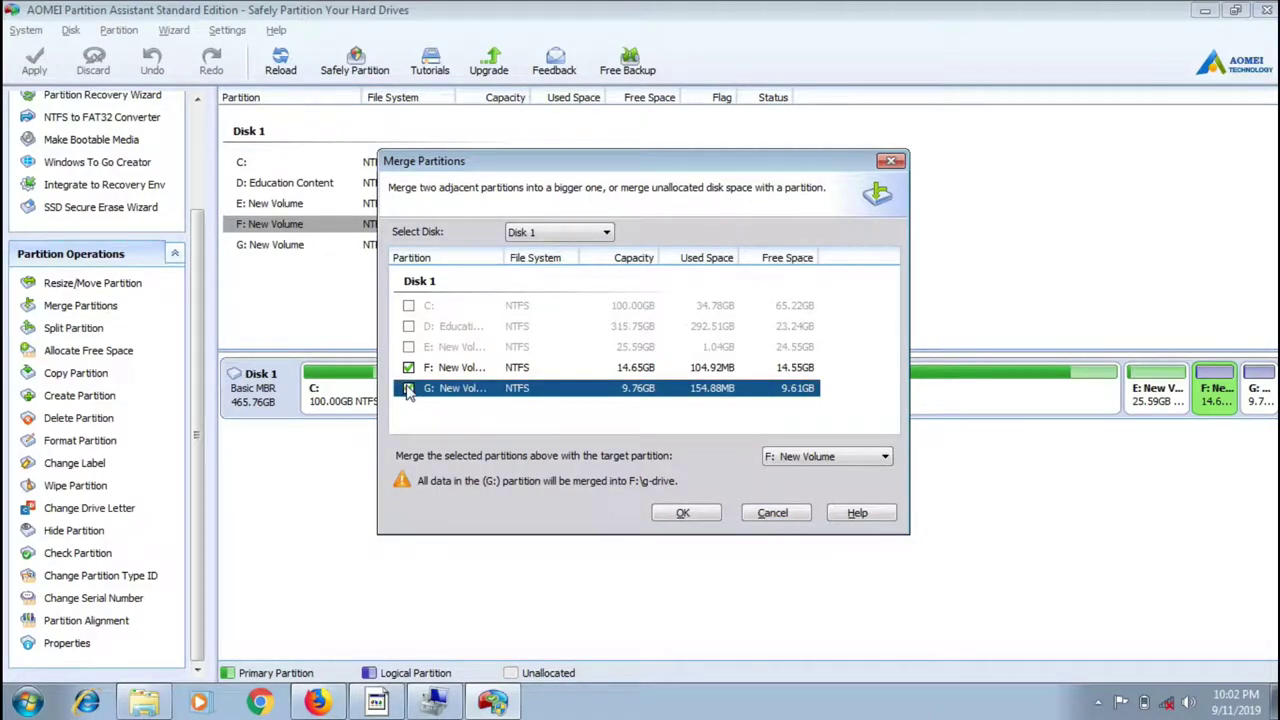
{"action": "left_click", "coordinate": [684, 513]}
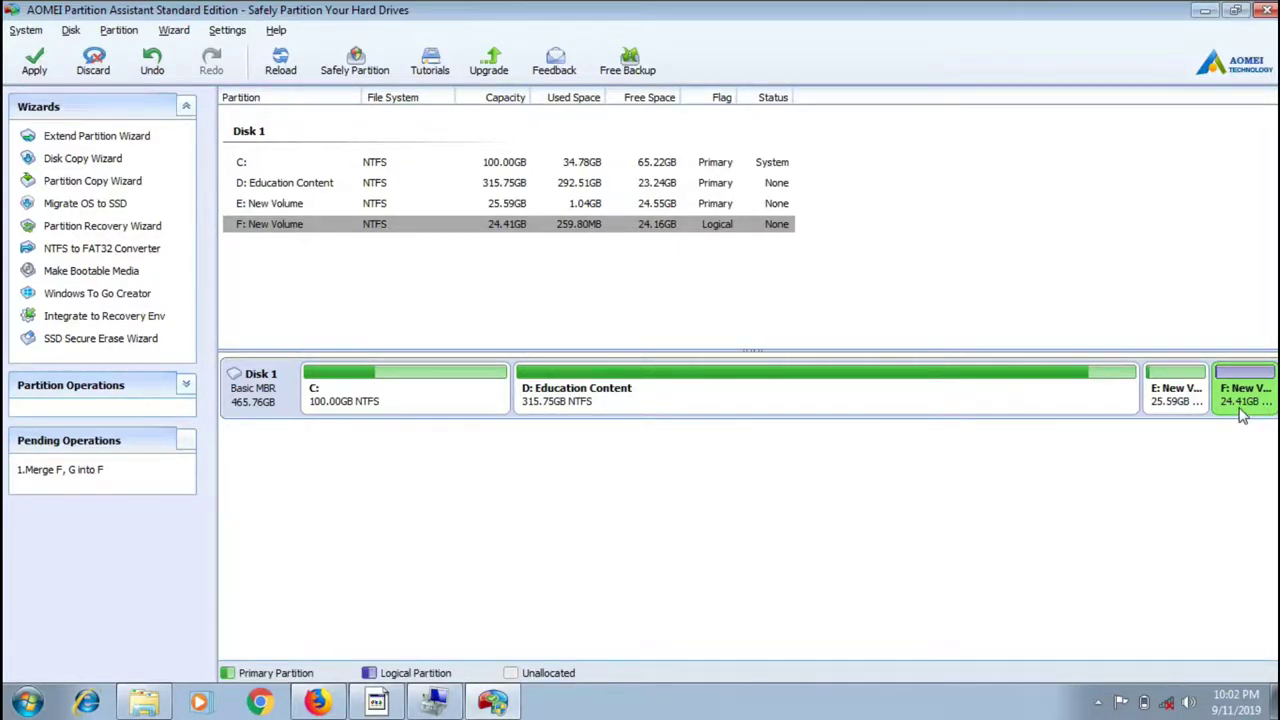
Exit the partition program while committing the pending merge of F: and G:, run it to completion, and dismiss the USB Disk Security notice
{"action": "left_click", "coordinate": [1267, 11]}
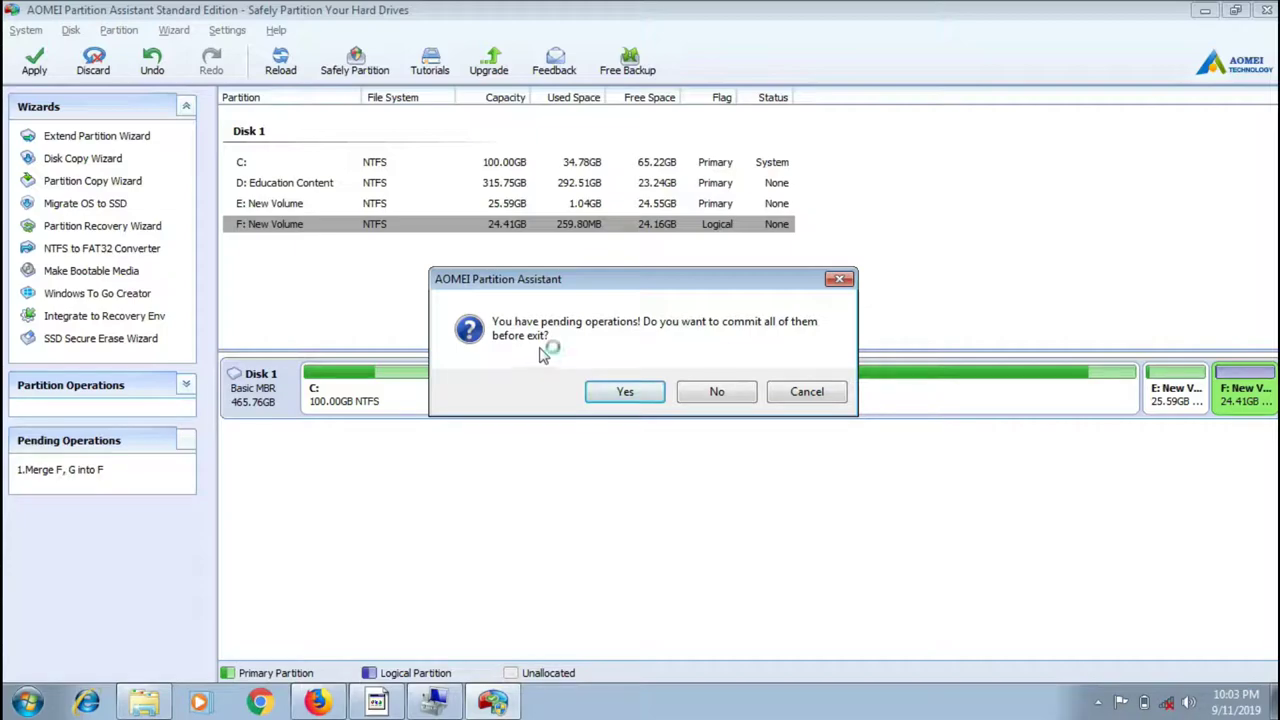
{"action": "left_click", "coordinate": [608, 392]}
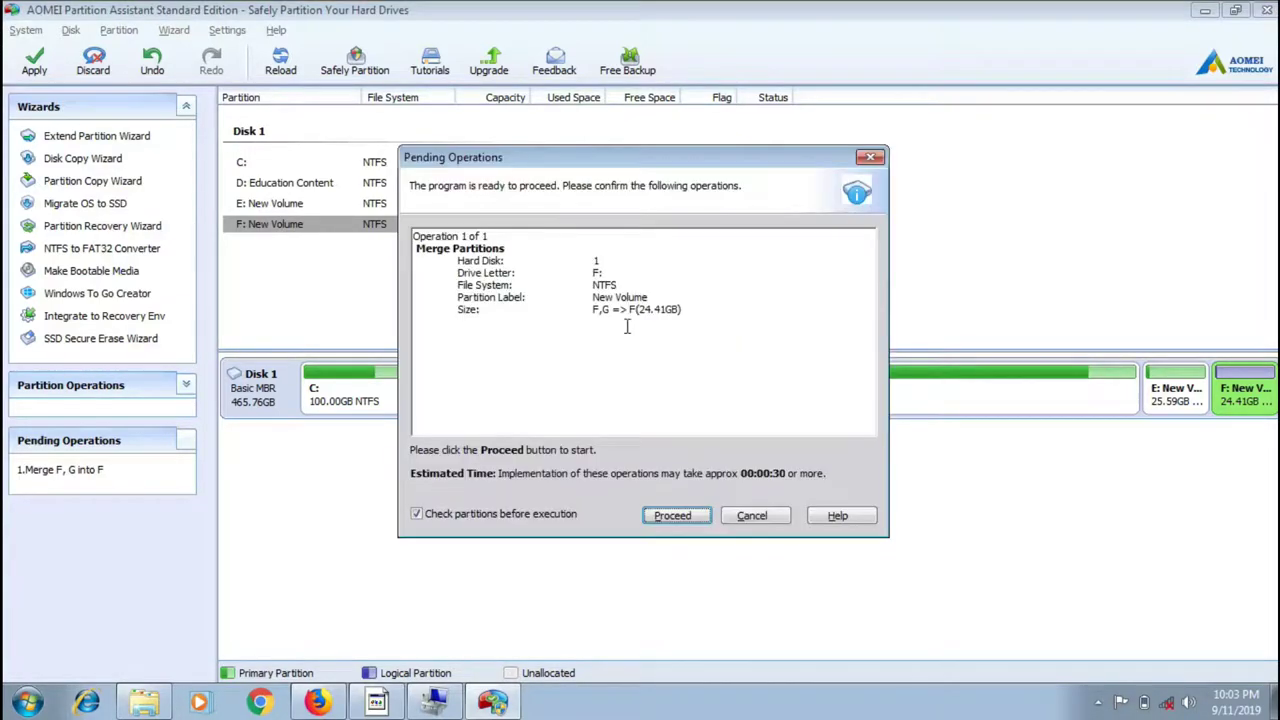
{"action": "left_click", "coordinate": [673, 516]}
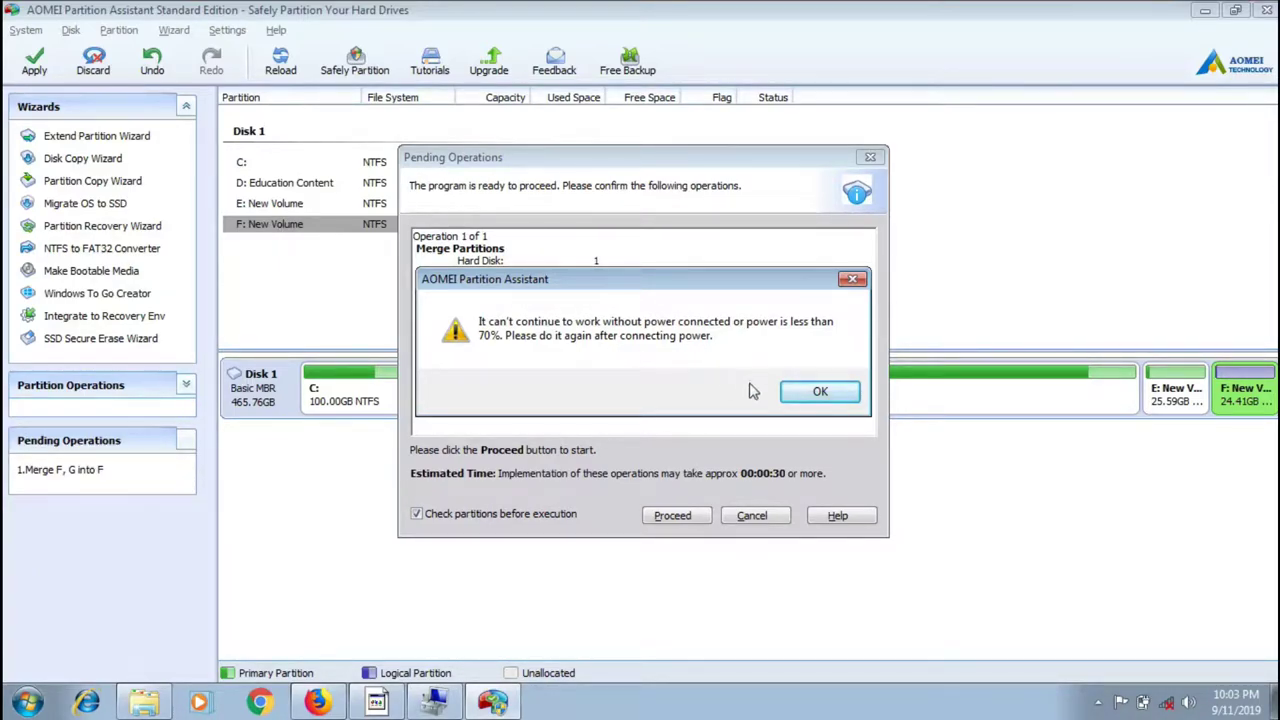
{"action": "left_click", "coordinate": [794, 396]}
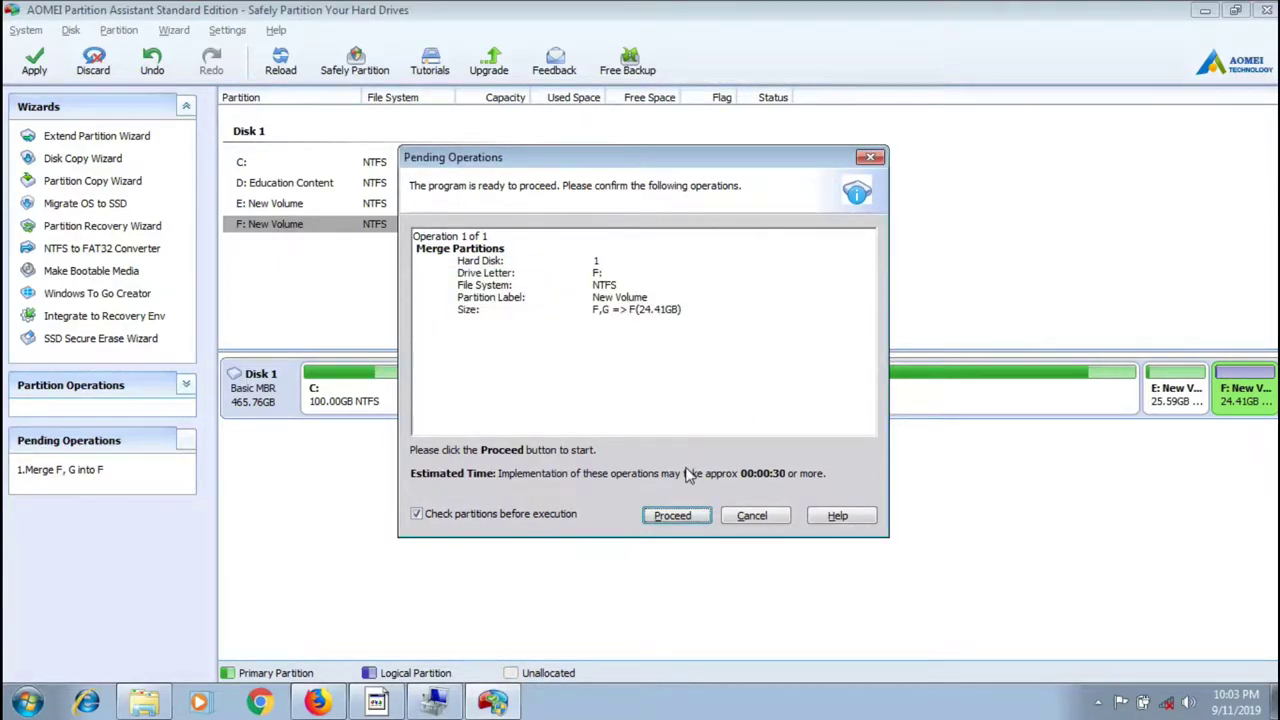
{"action": "left_click", "coordinate": [675, 516]}
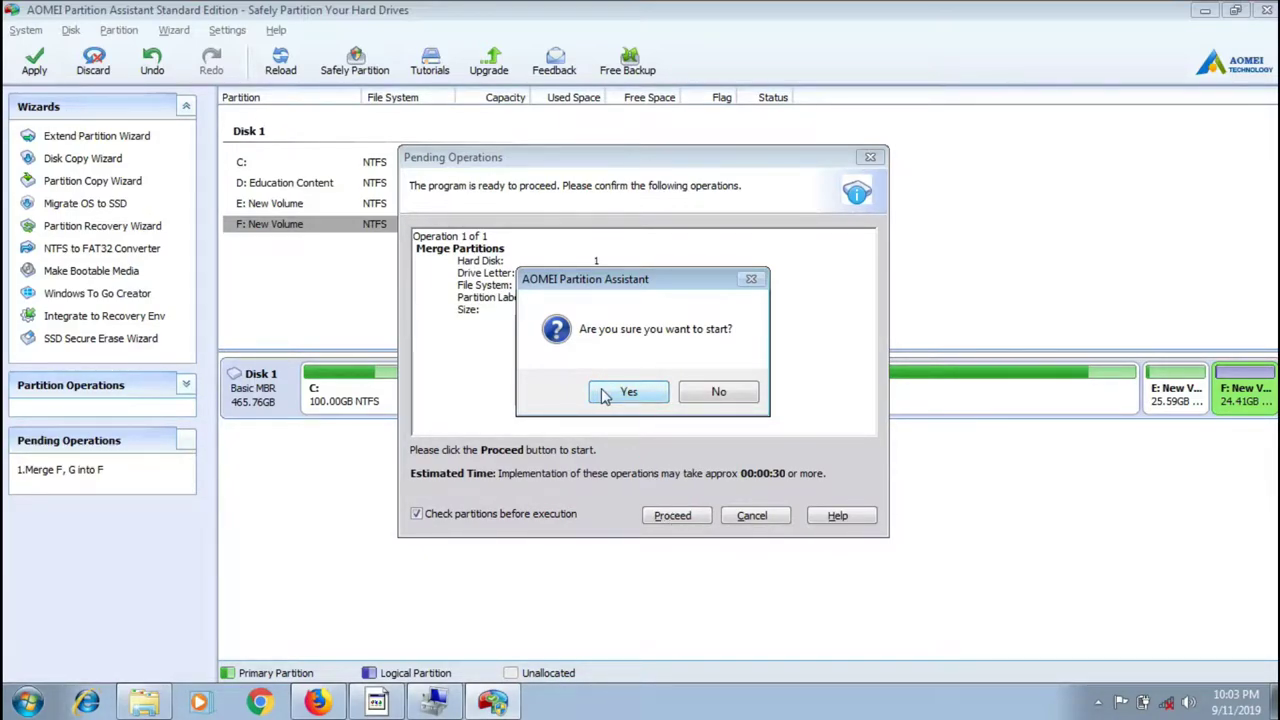
{"action": "left_click", "coordinate": [604, 396]}
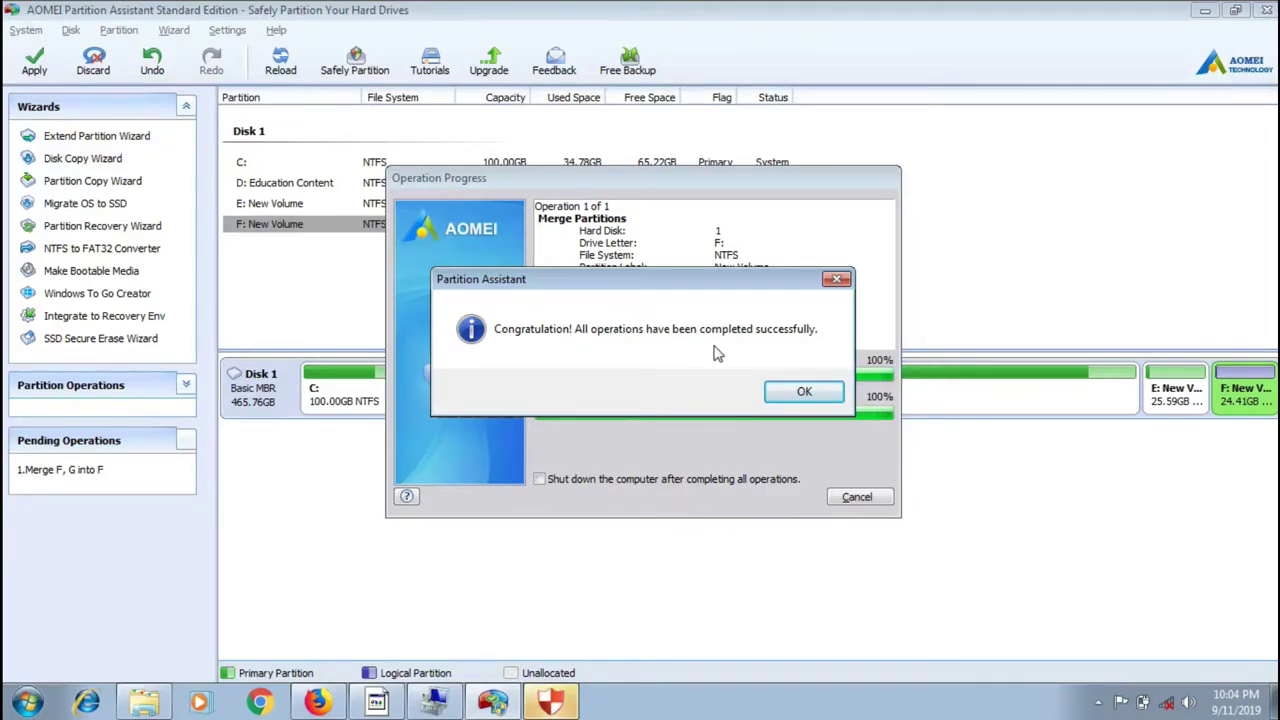
{"action": "left_click", "coordinate": [805, 393]}
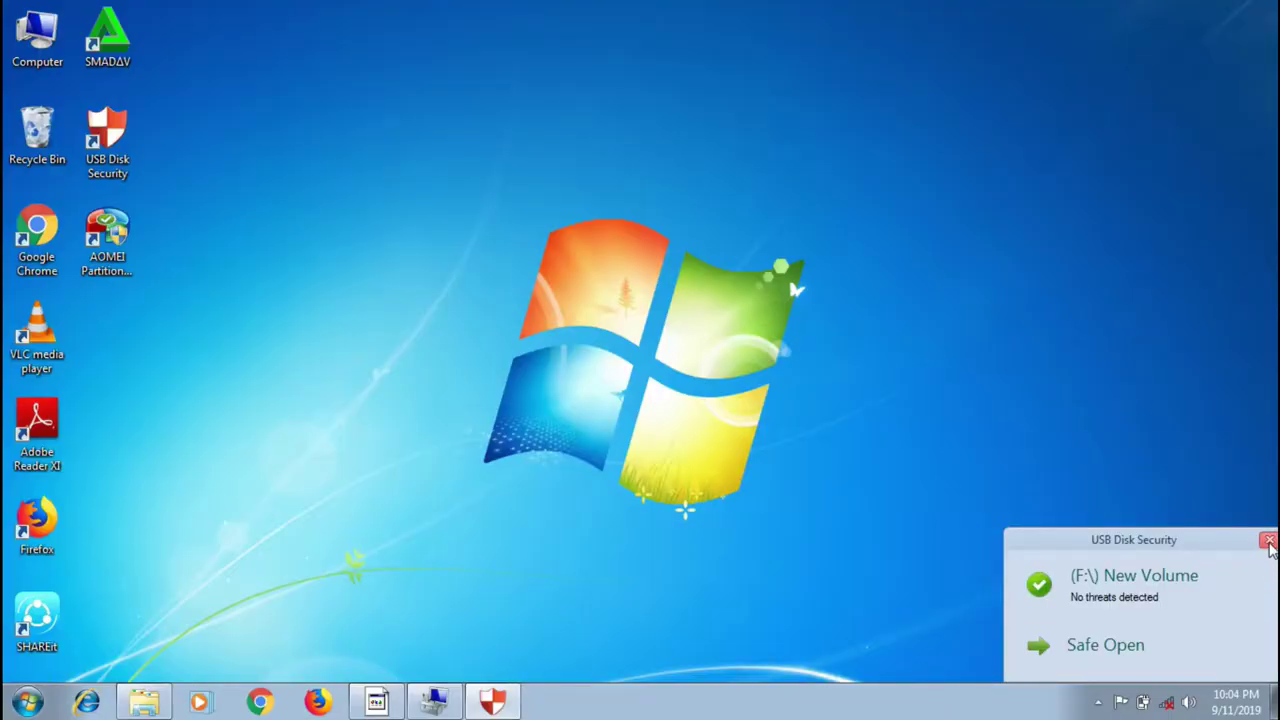
{"action": "left_click", "coordinate": [1268, 541]}
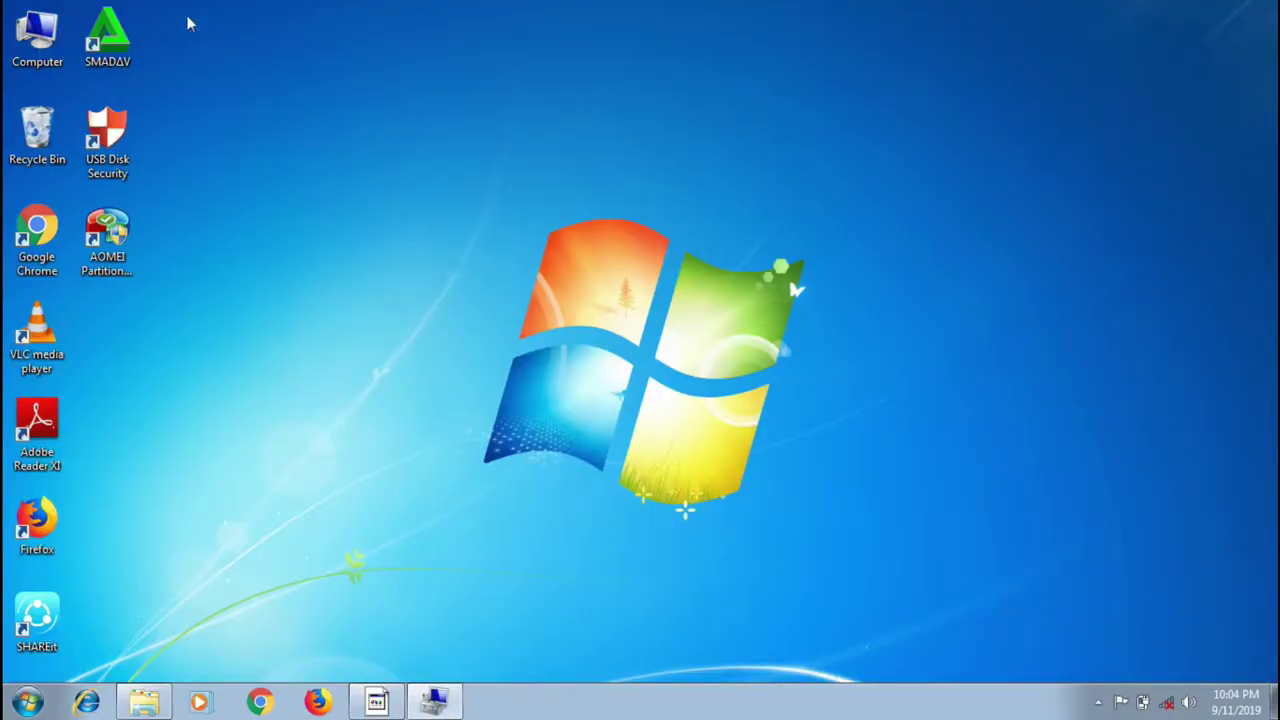
Check the merged New Volume (F:) in Computer, including its F-drive-4429539 and saga folders and its capacity, and close the file window
{"action": "double_click", "coordinate": [47, 35]}
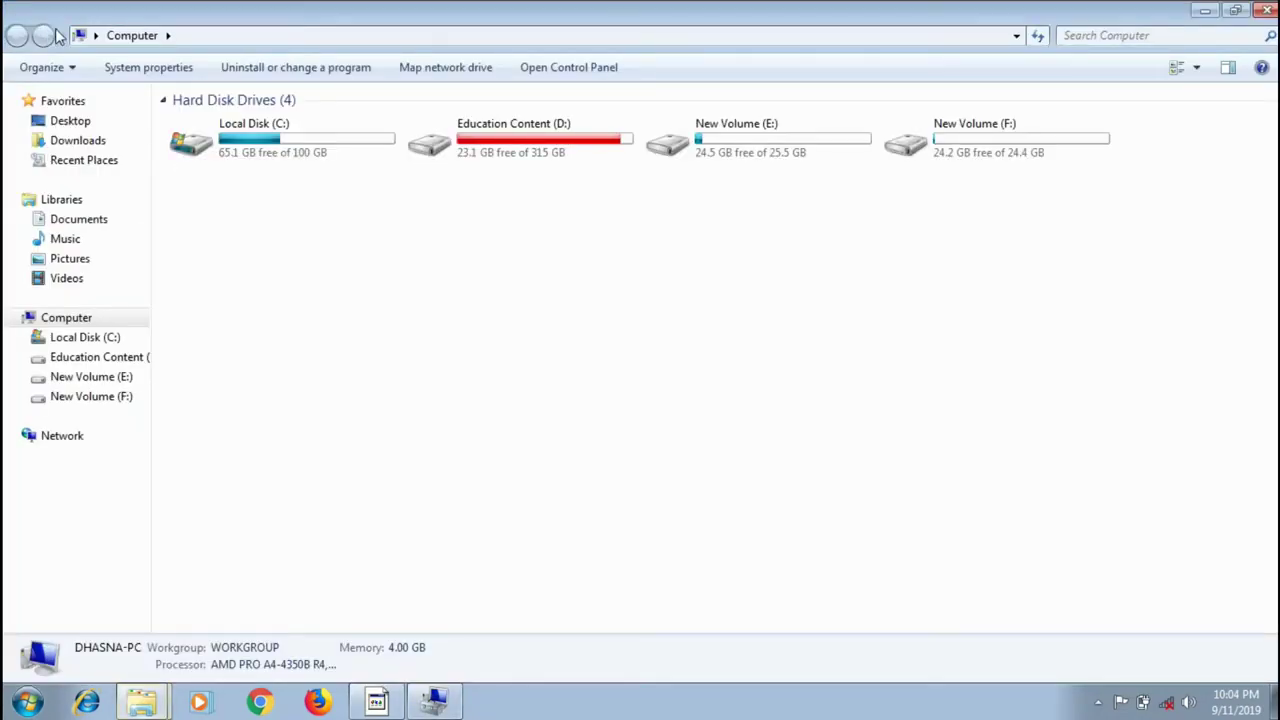
{"action": "double_click", "coordinate": [978, 160]}
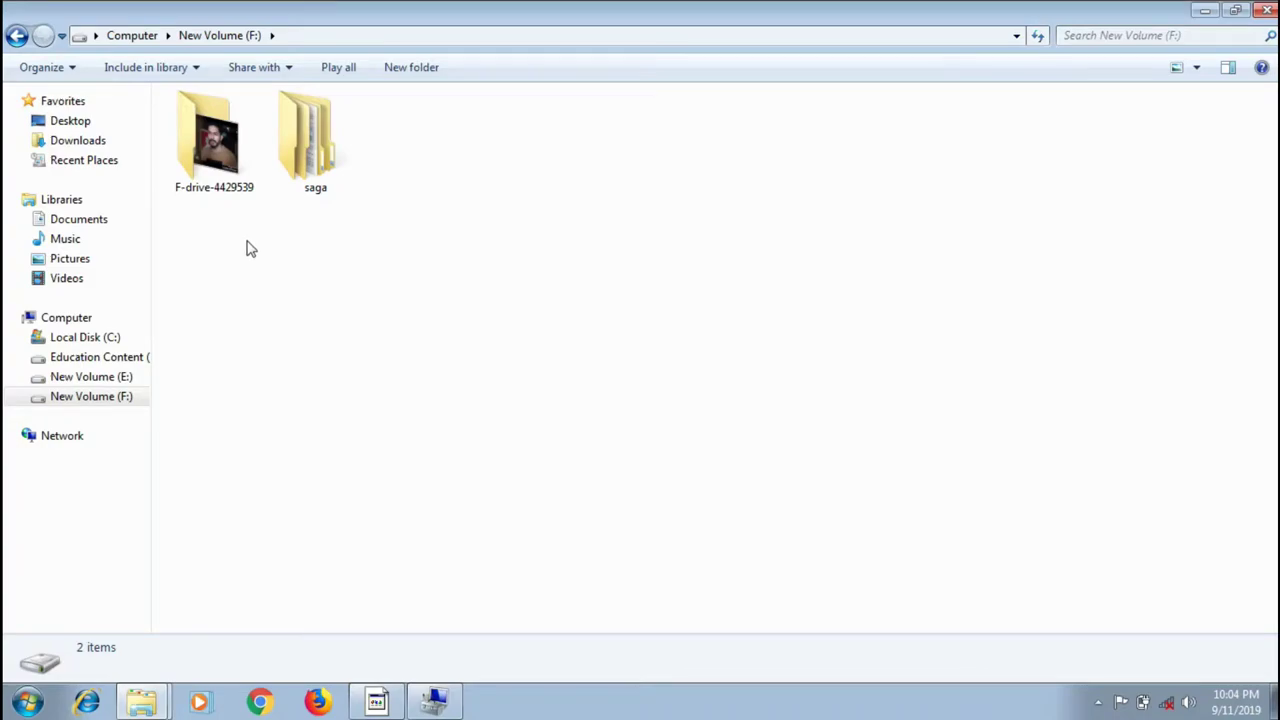
{"action": "double_click", "coordinate": [229, 199]}
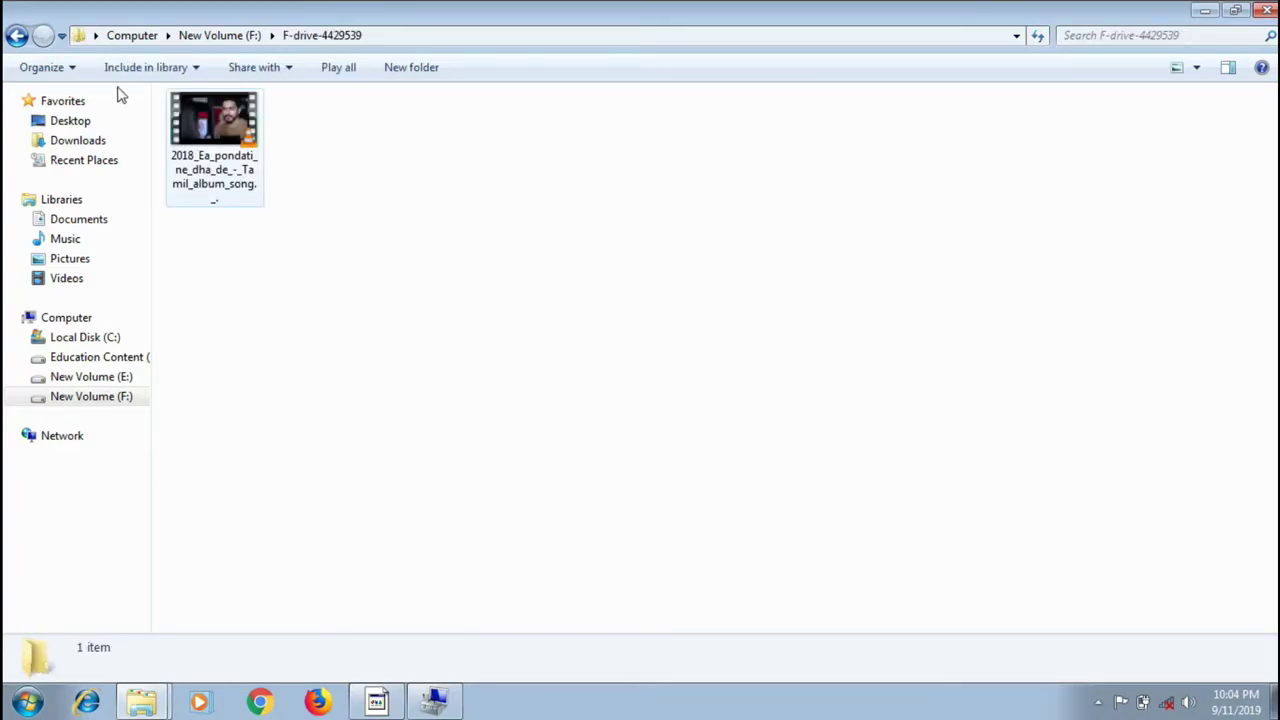
{"action": "left_click", "coordinate": [15, 36]}
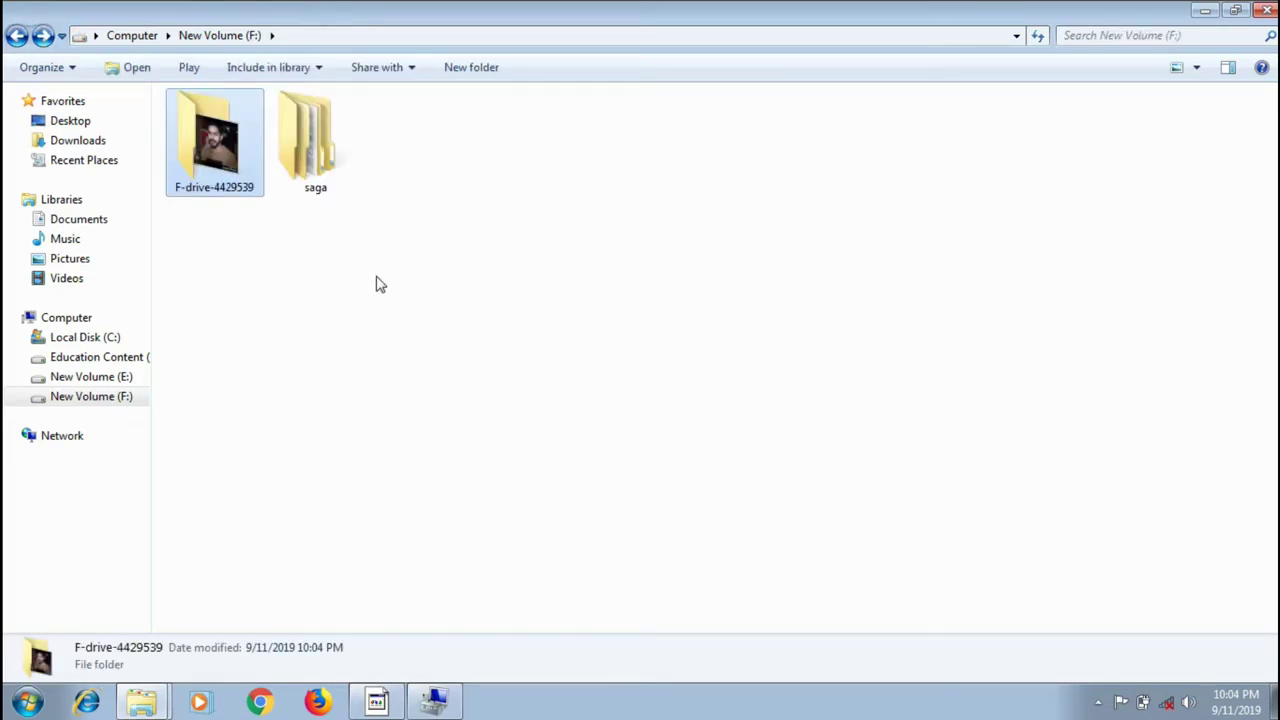
{"action": "double_click", "coordinate": [320, 184]}
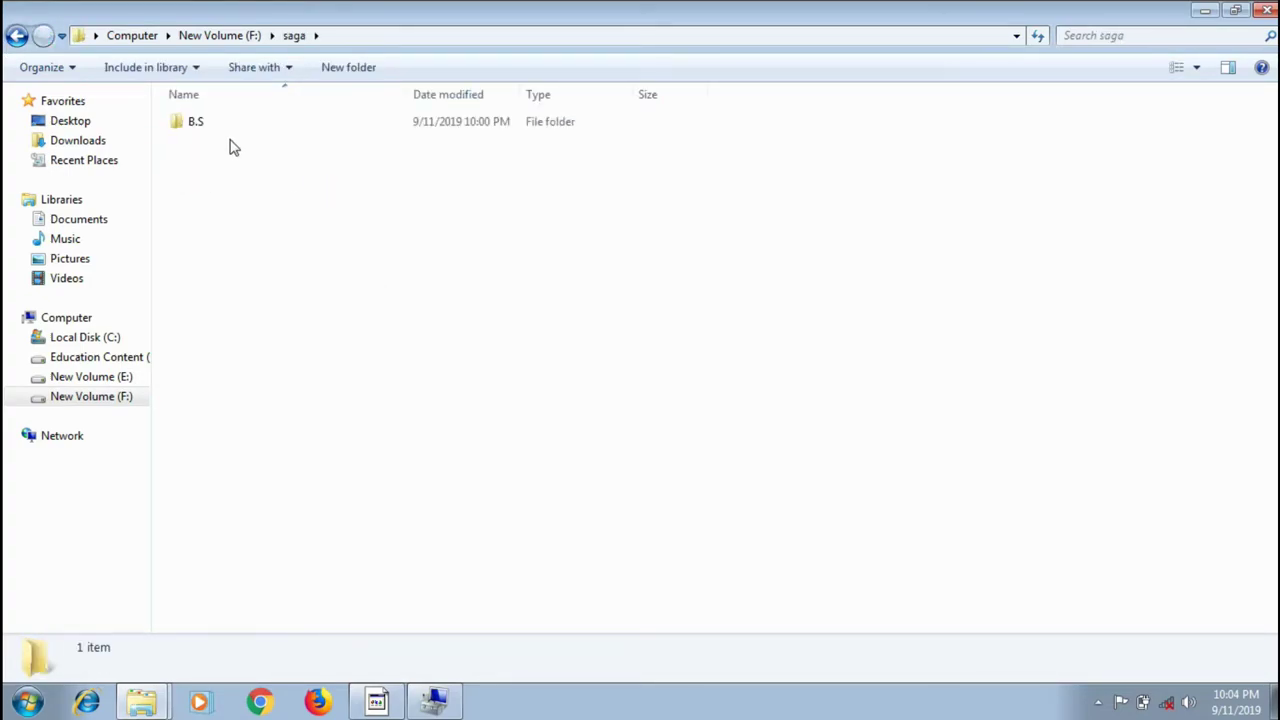
{"action": "left_click", "coordinate": [15, 36]}
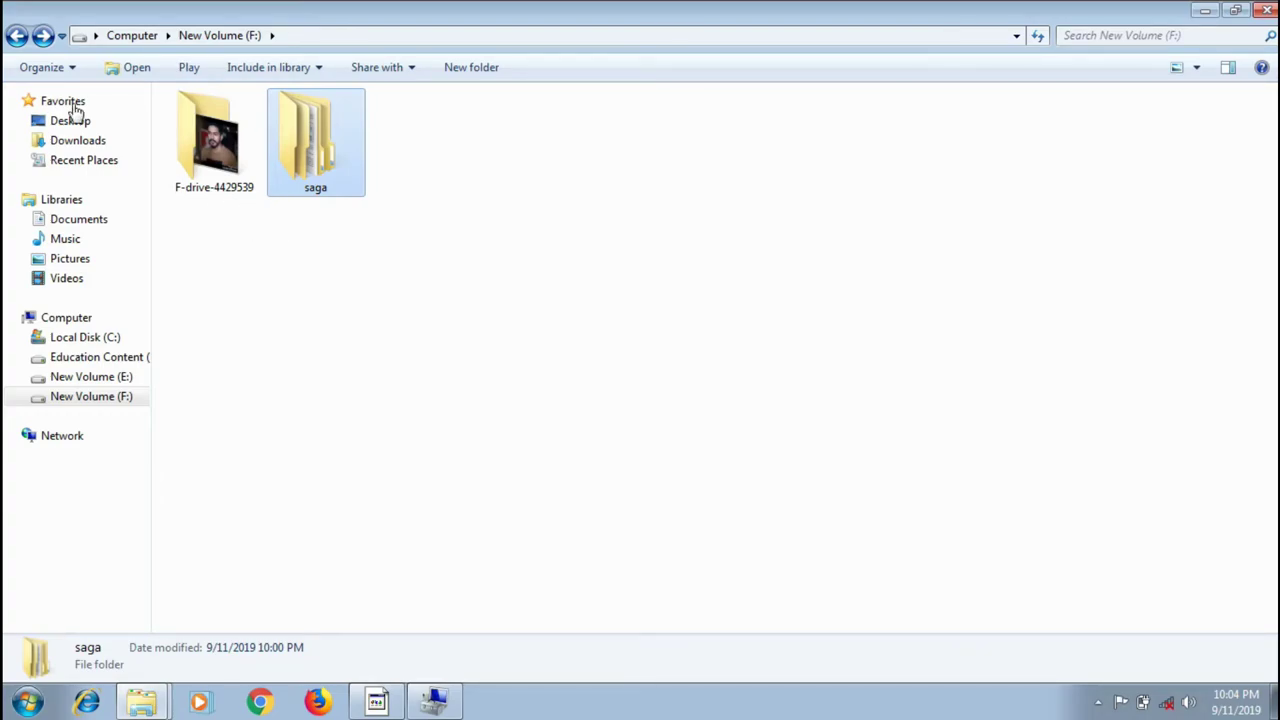
{"action": "left_click", "coordinate": [16, 35]}
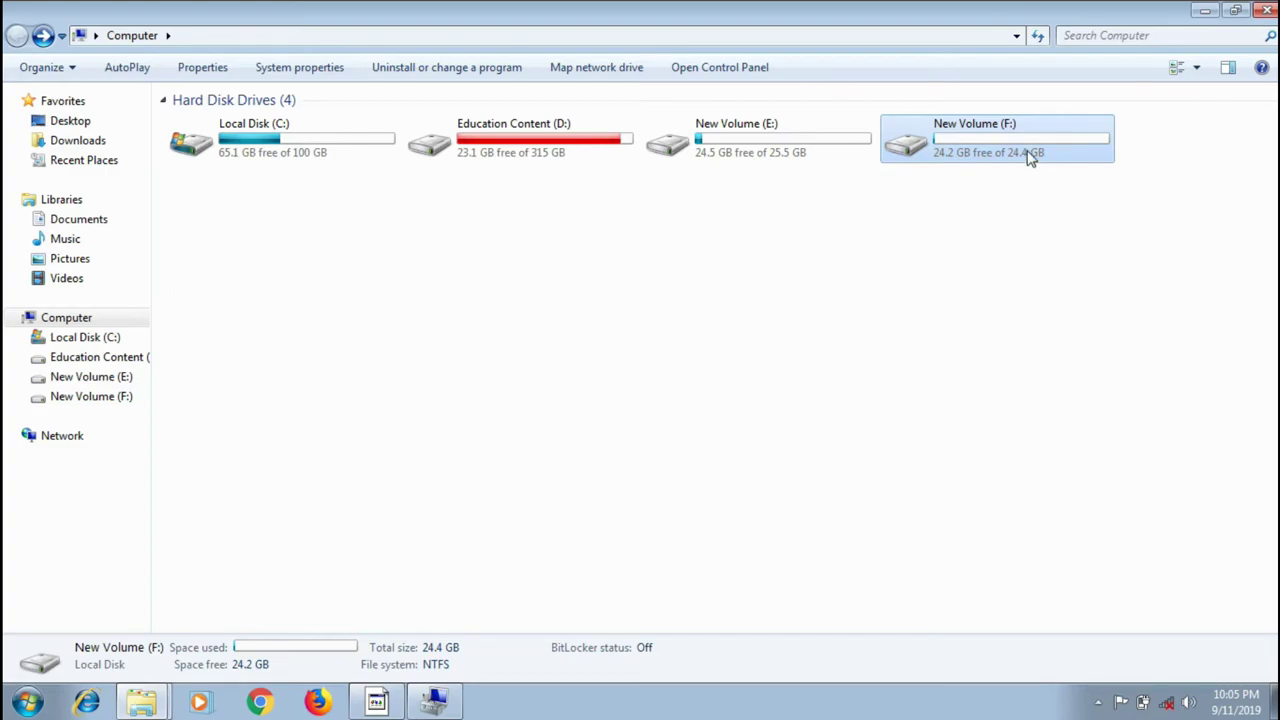
{"action": "left_click", "coordinate": [1266, 9]}
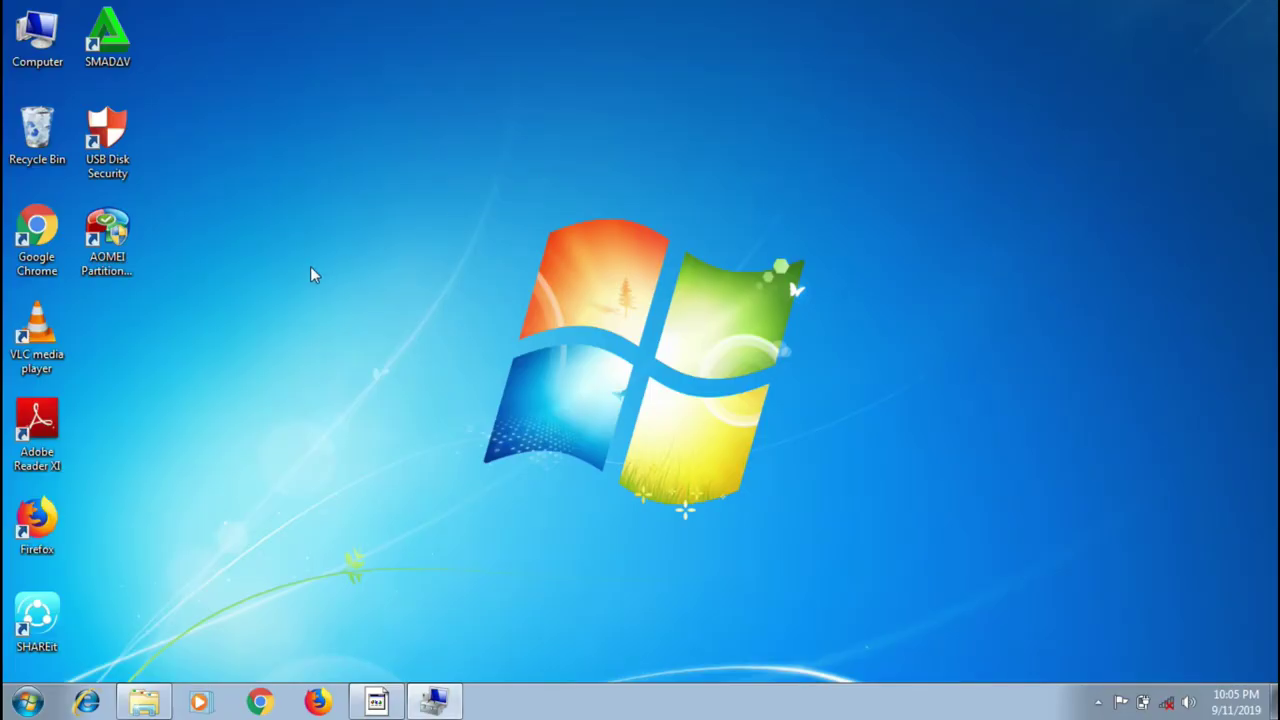